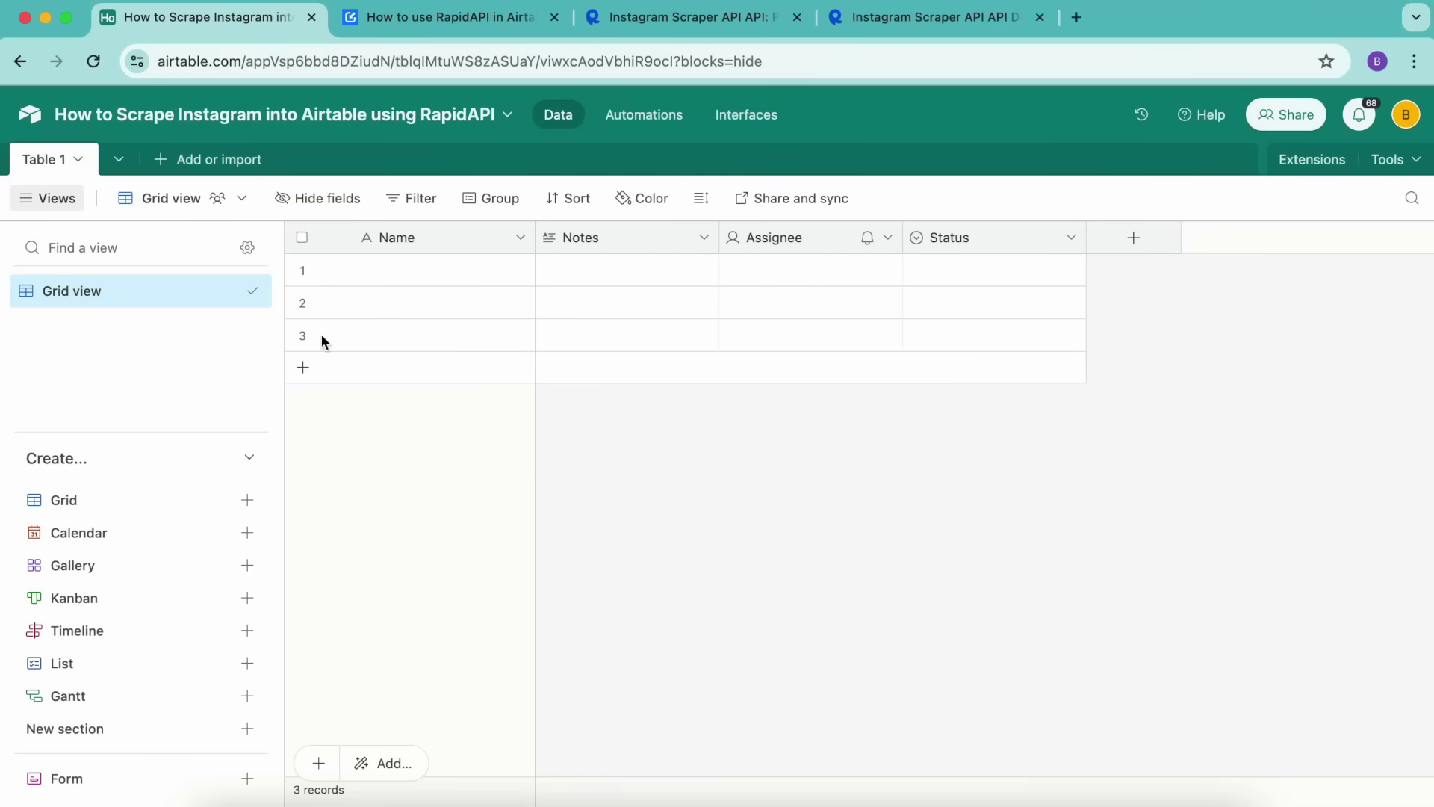
Review the Data Fetcher tutorial and the Instagram Scraper API pricing on RapidAPI.
click(710, 366)
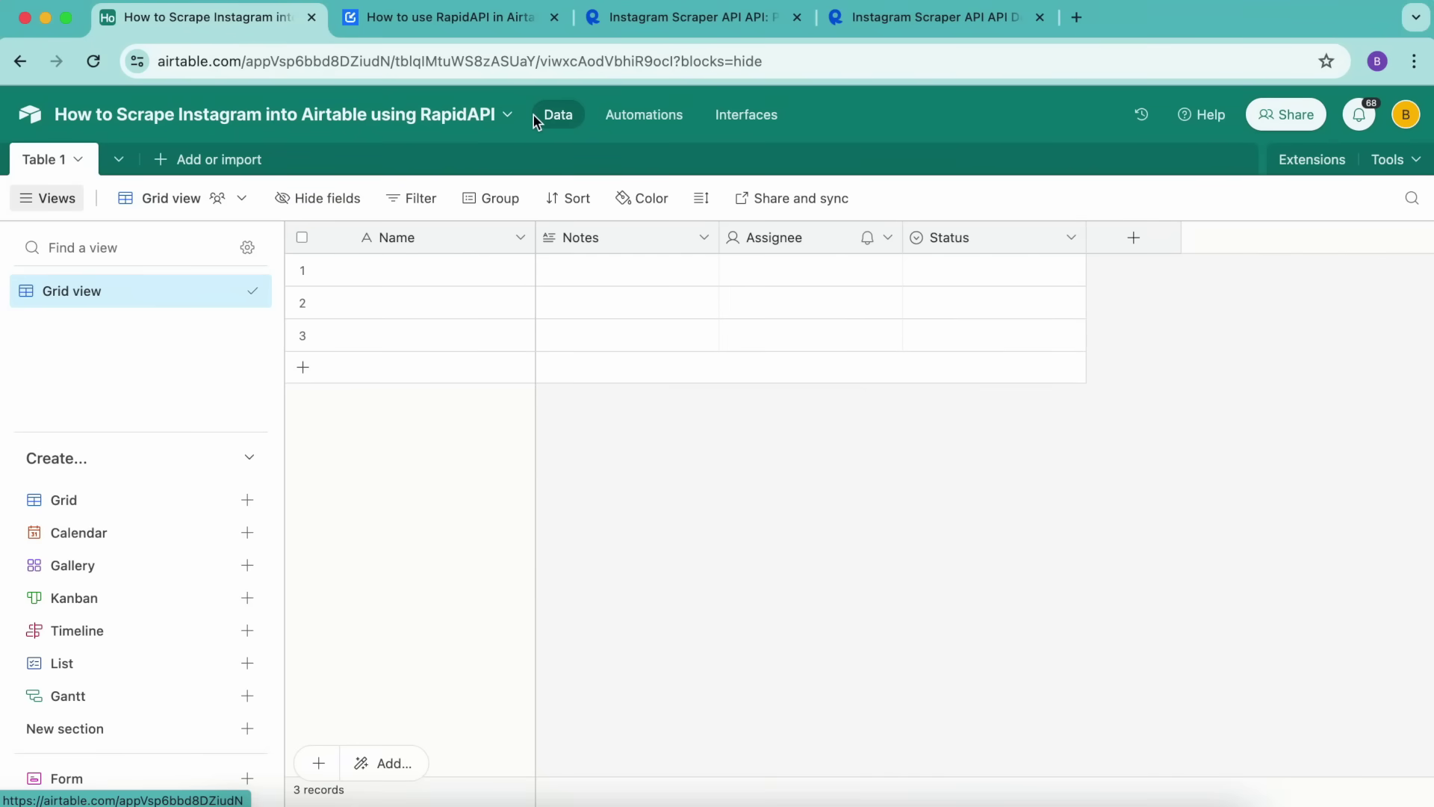
click(452, 22)
scroll(603, 589, down, 5)
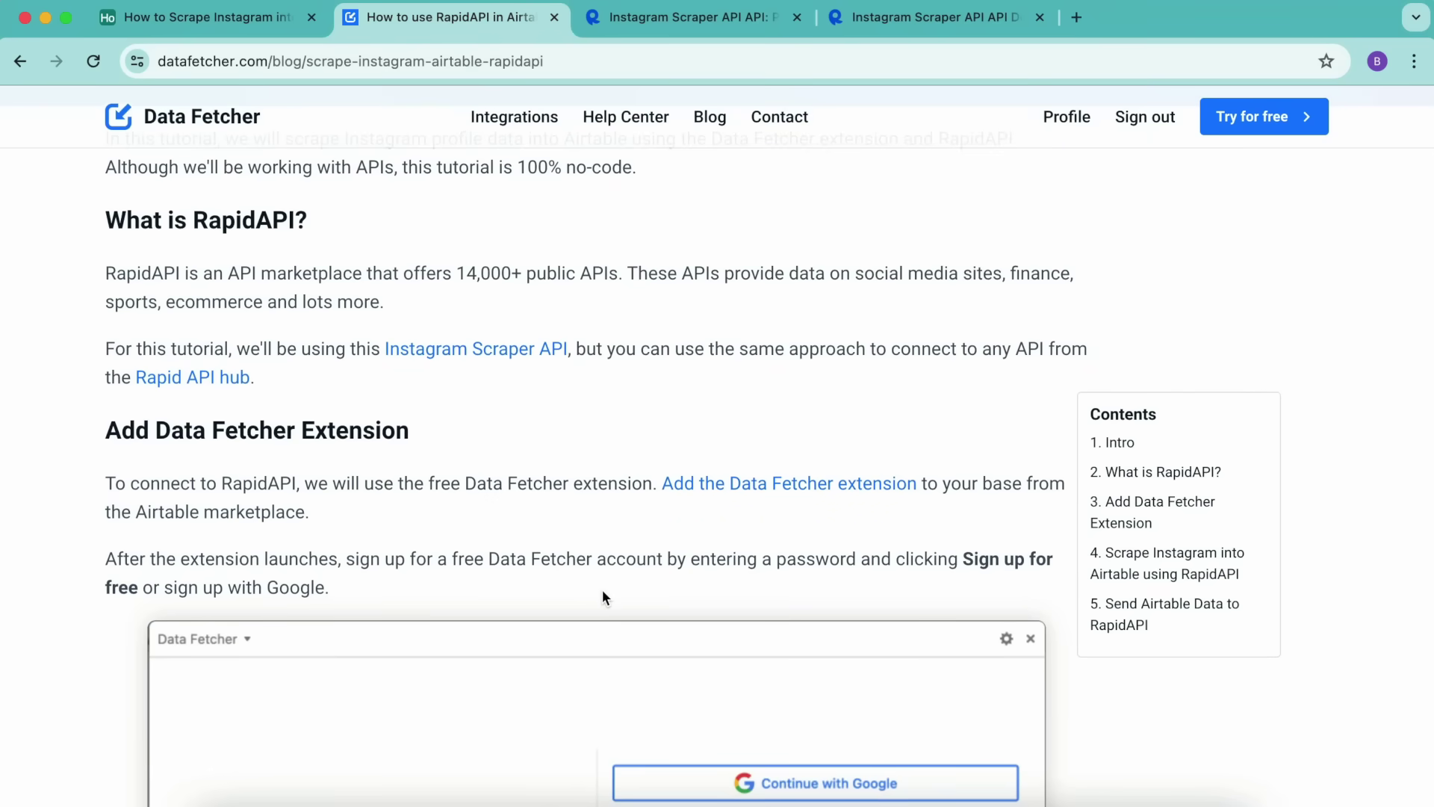
click(482, 351)
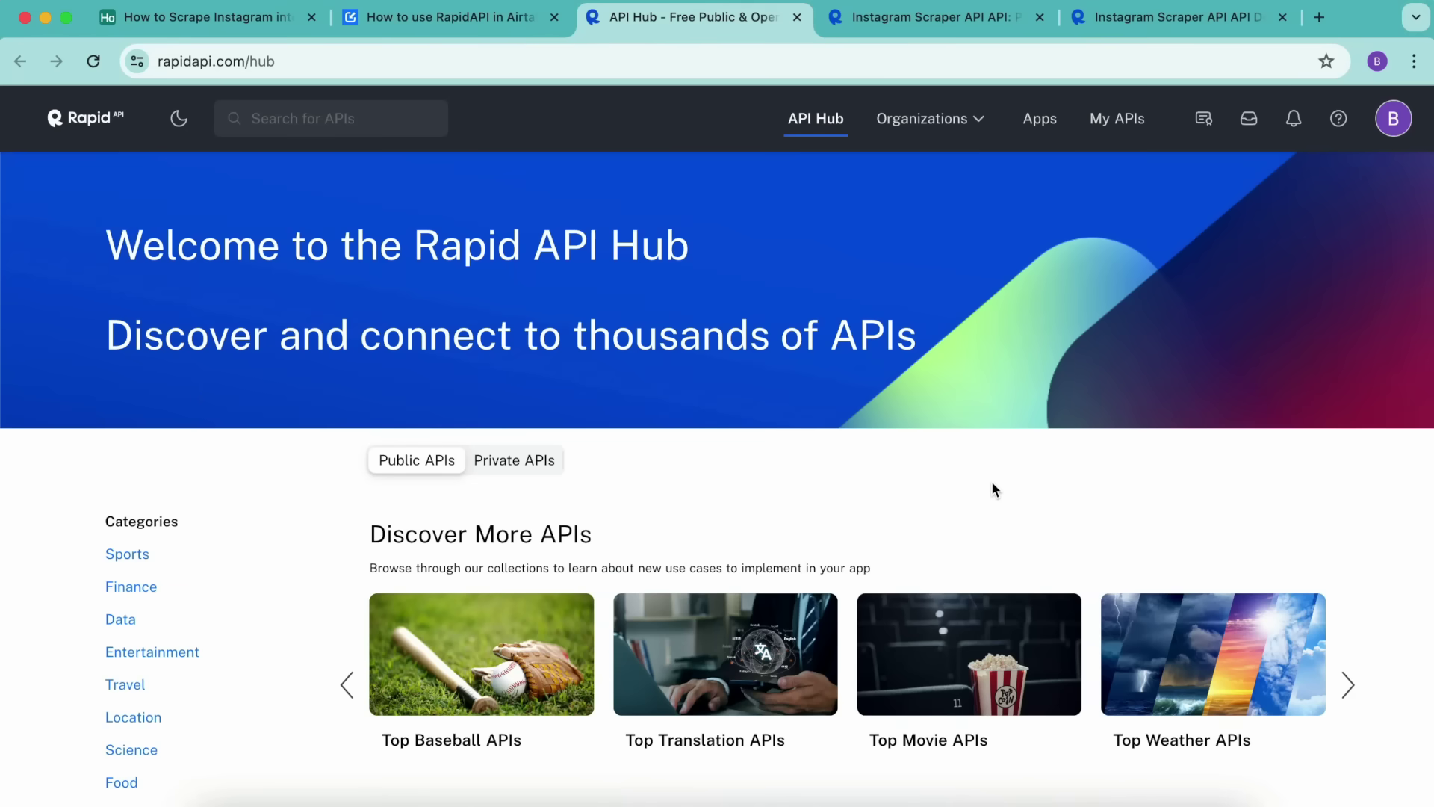
scroll(941, 467, down, 5)
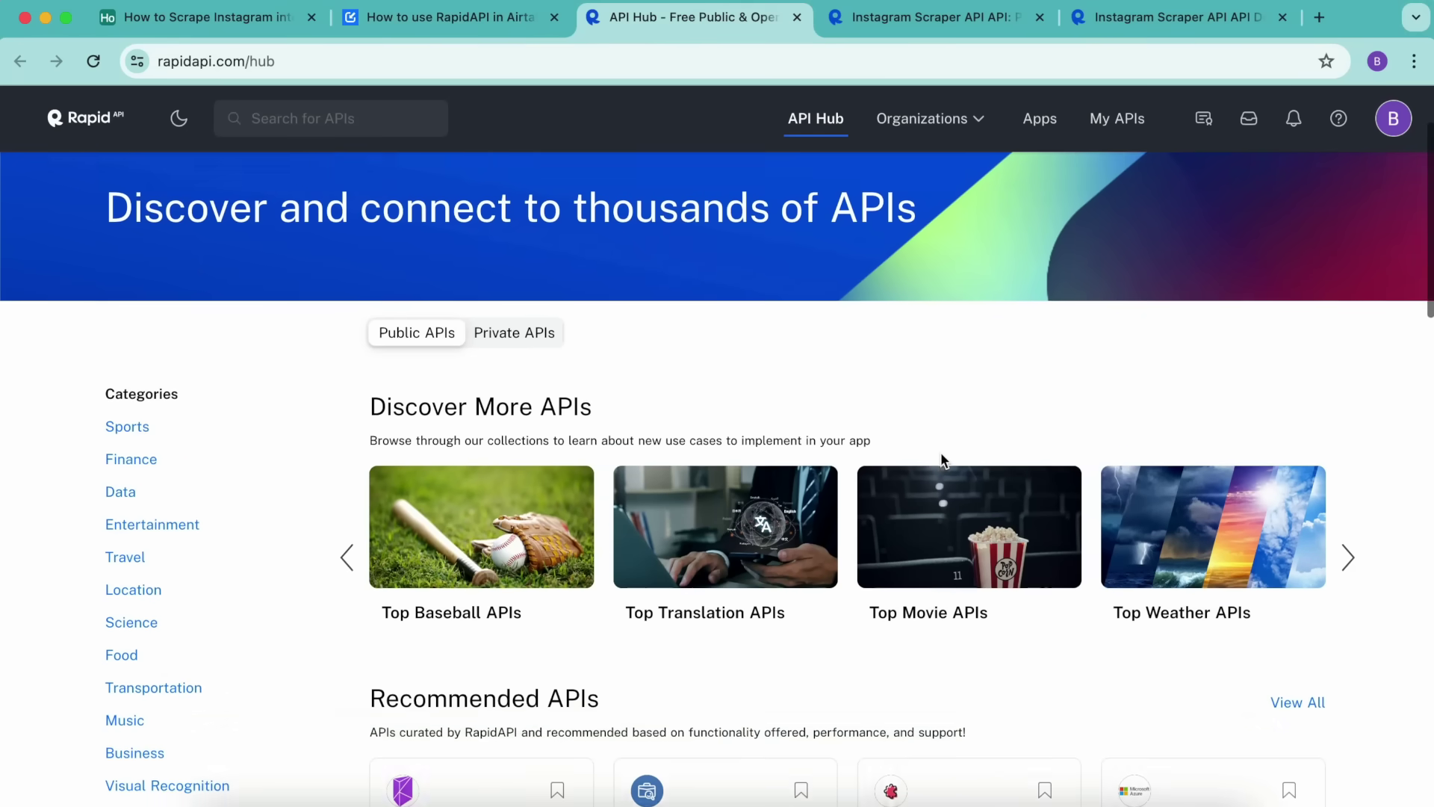
scroll(943, 461, down, 2)
click(938, 21)
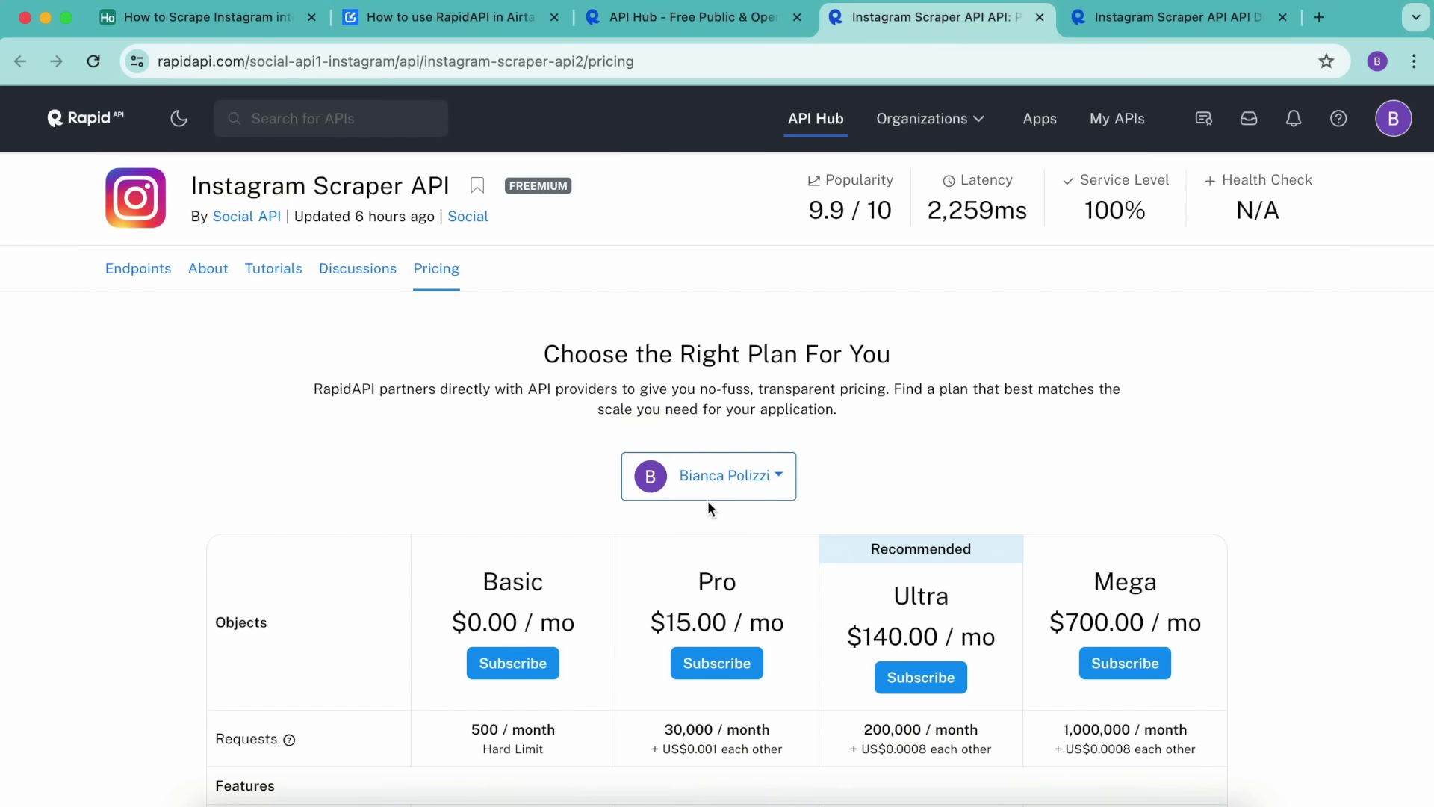
click(683, 19)
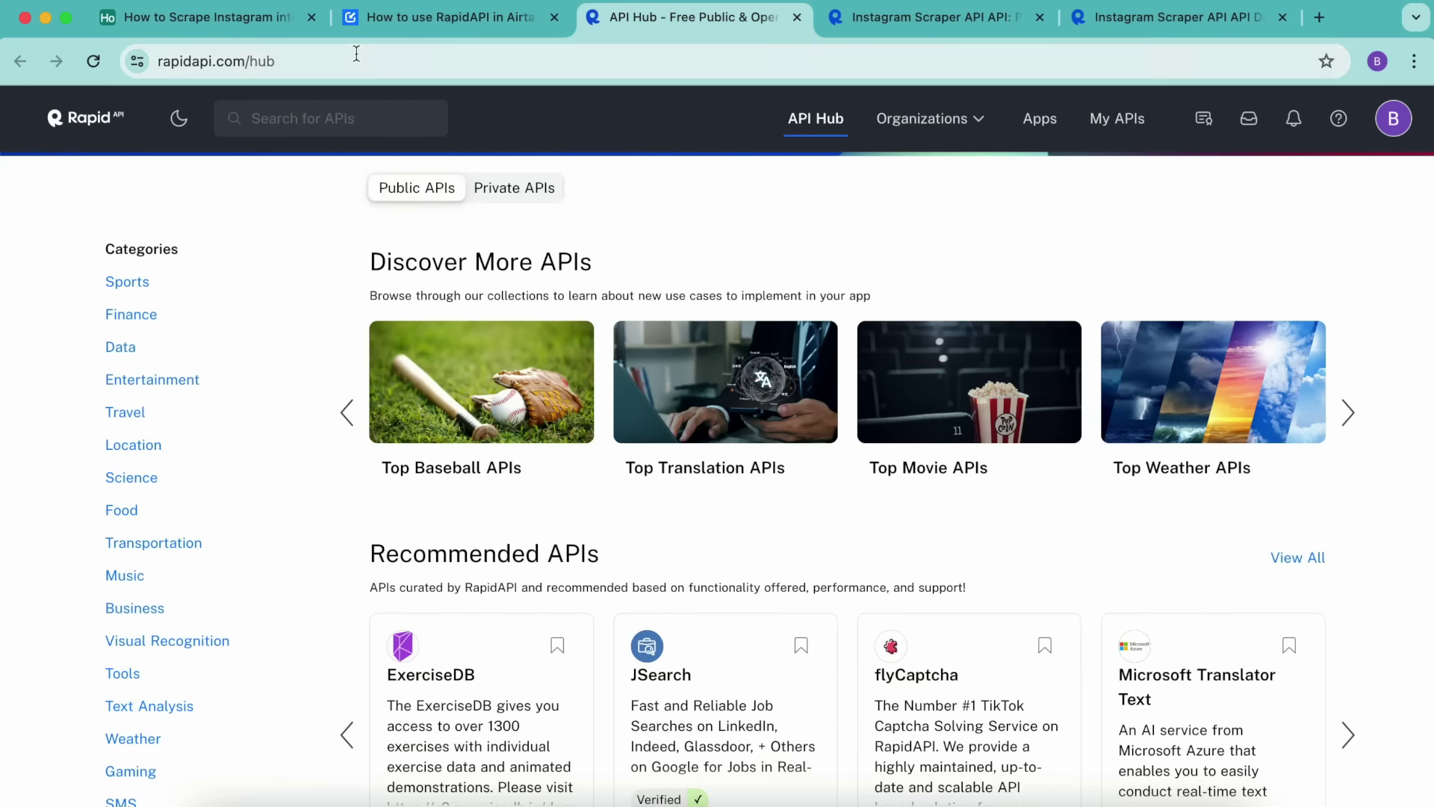
click(255, 18)
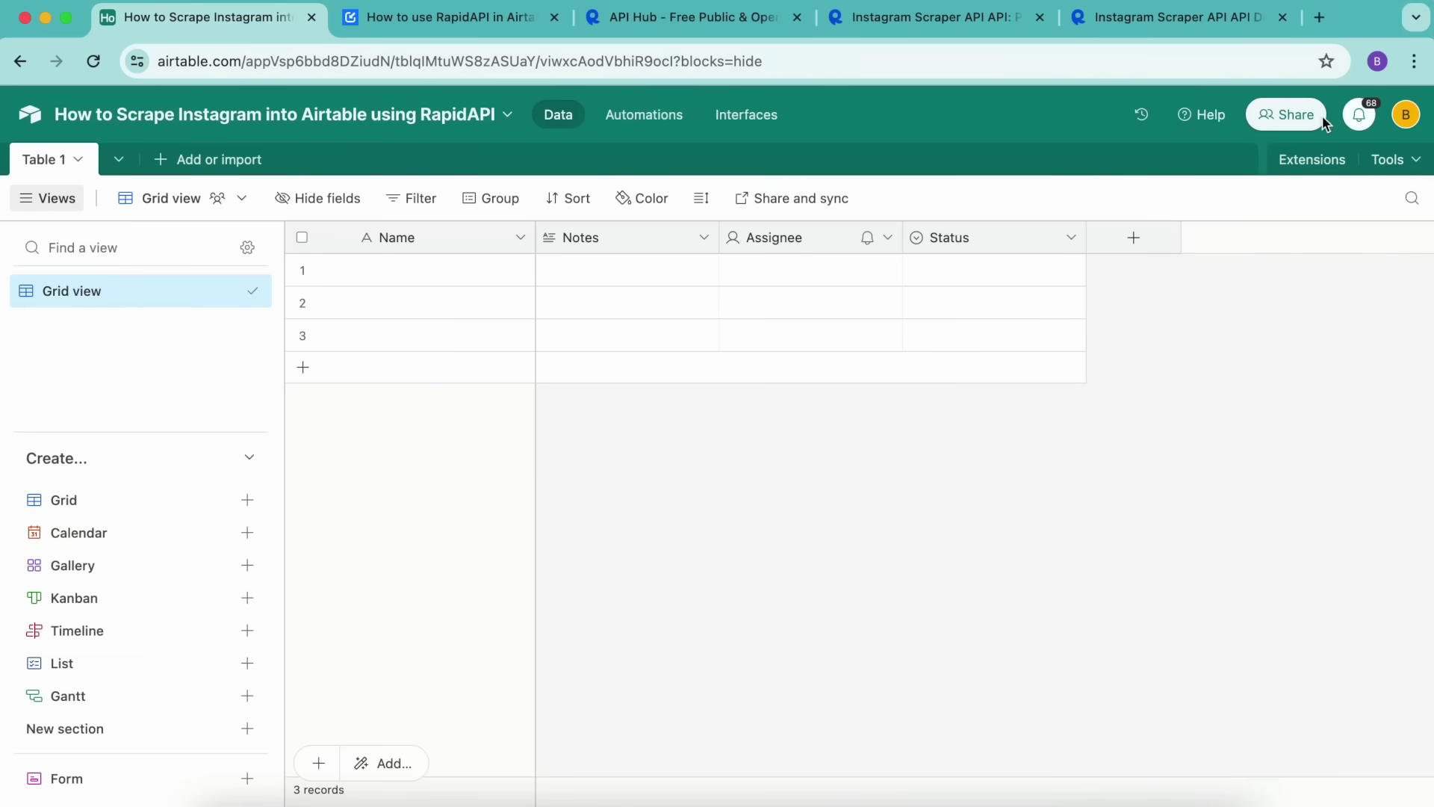
Find Data Fetcher in the extension marketplace by searching 'data fe' and install it.
click(1320, 160)
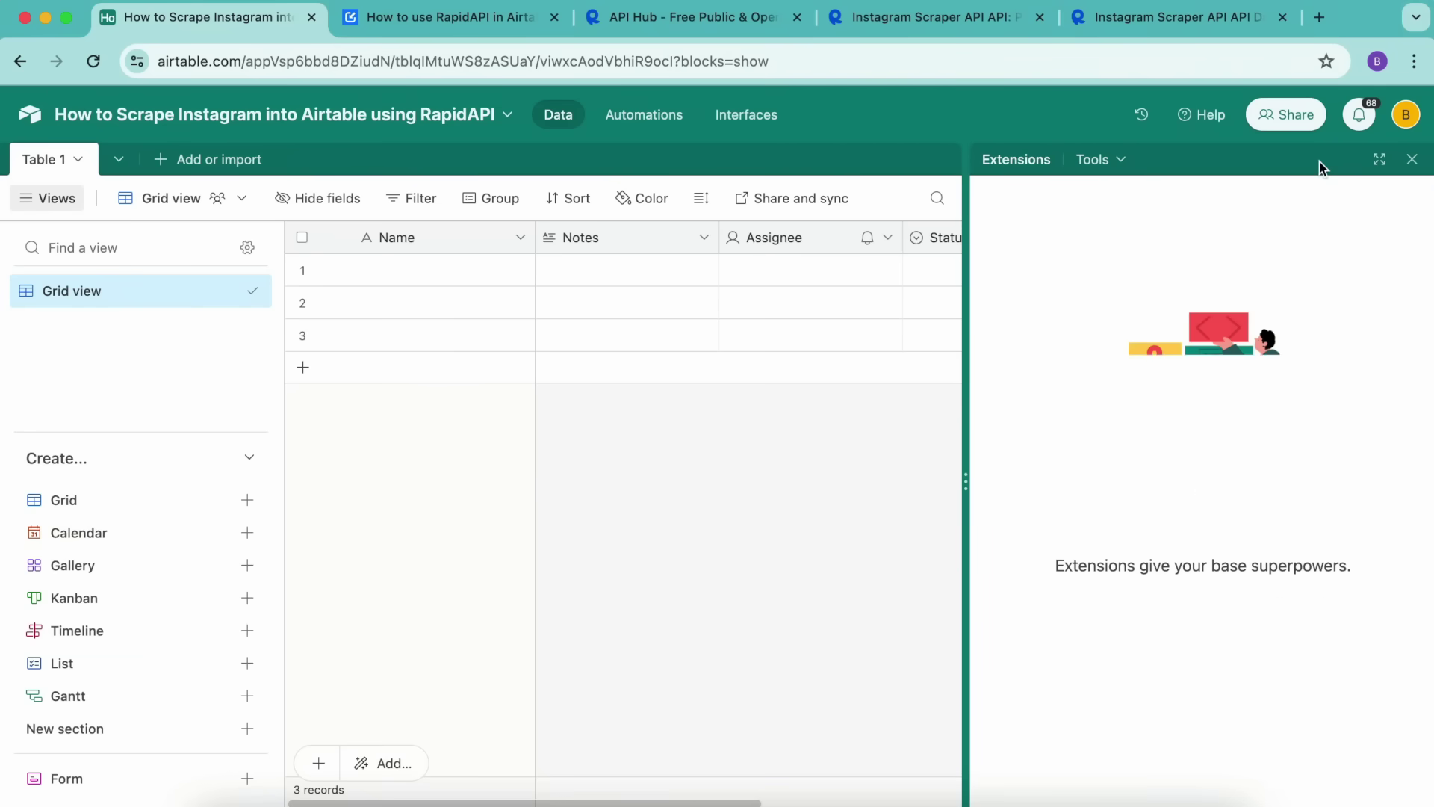
click(1188, 663)
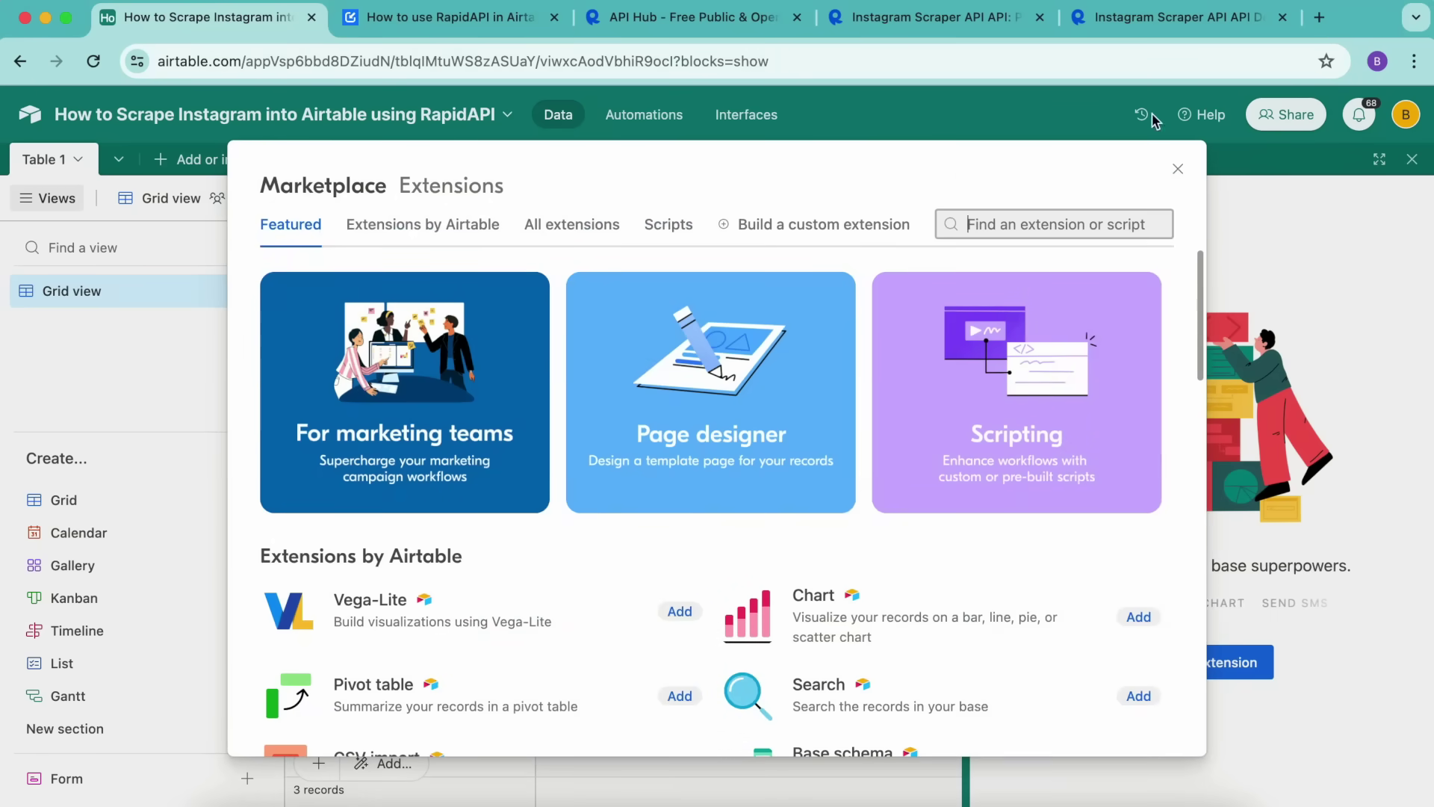
click(1046, 224)
text(data fe)
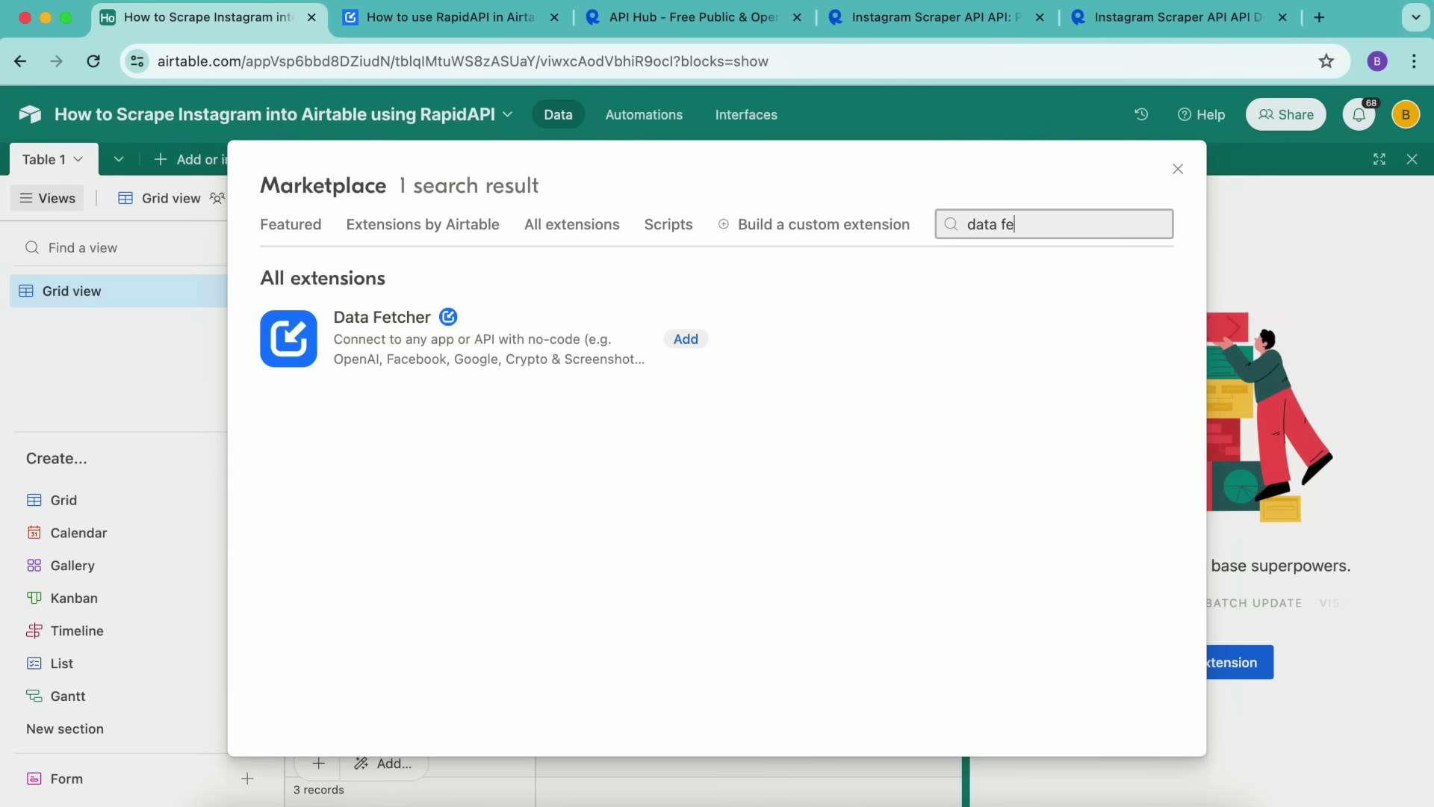
click(683, 340)
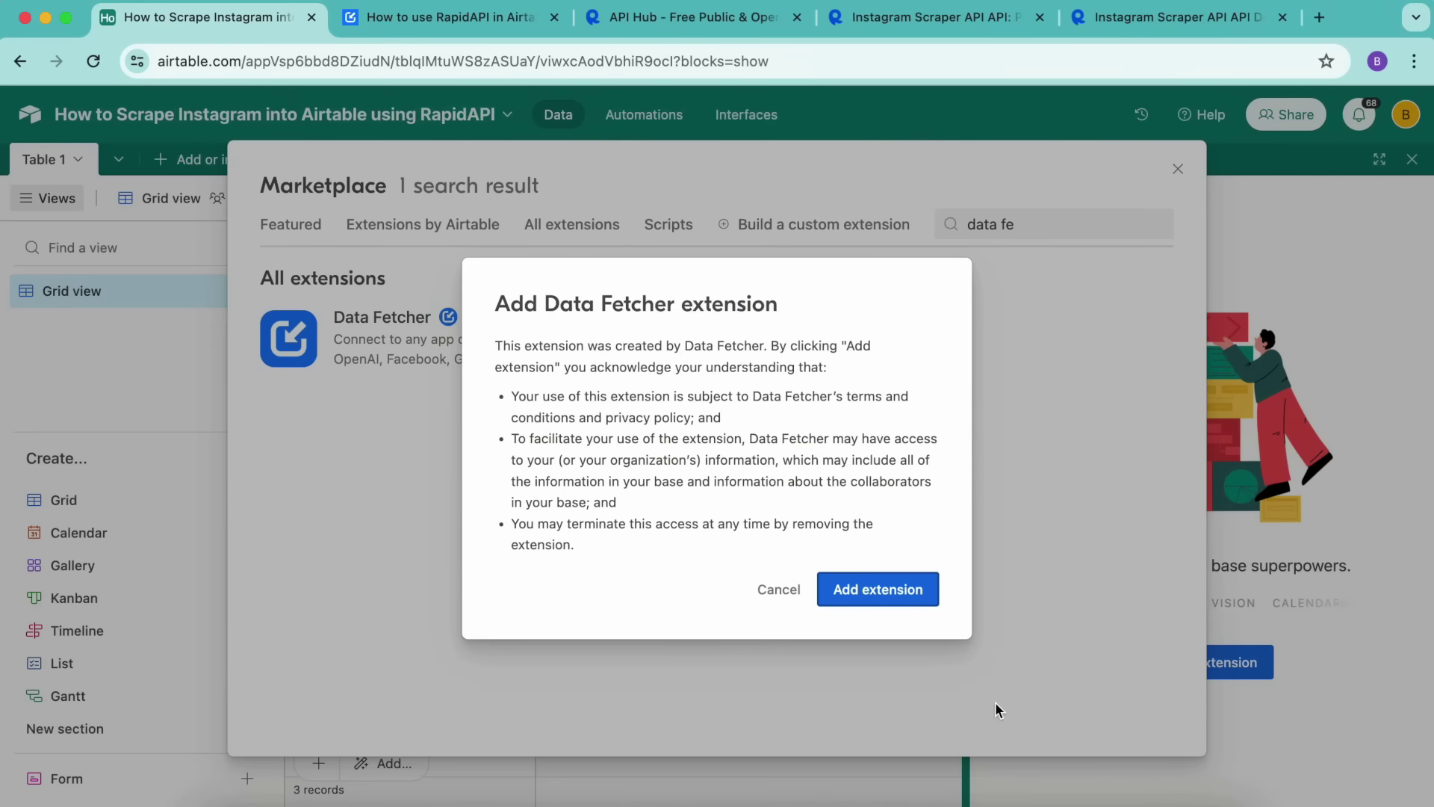
click(907, 601)
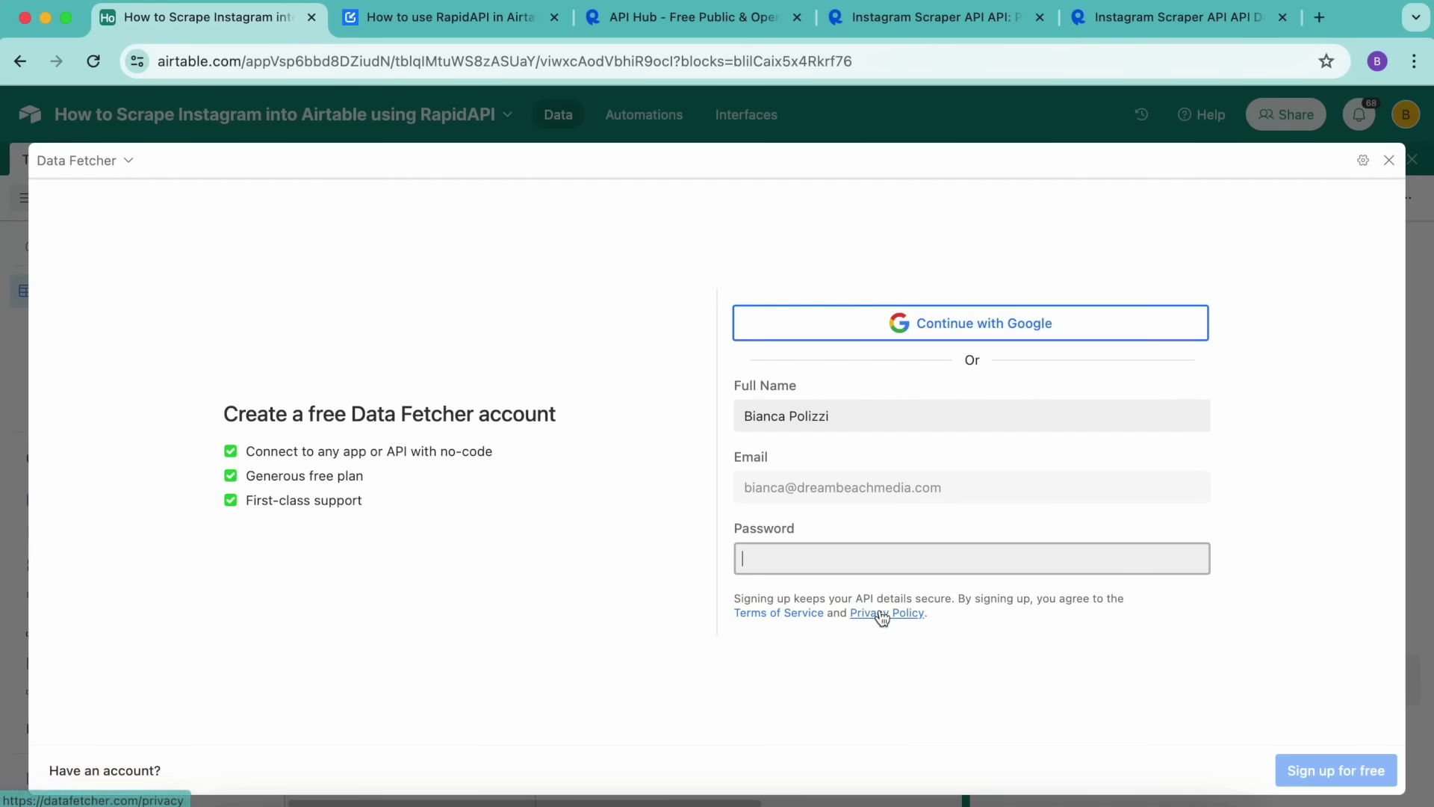
Sign up for Data Fetcher with Google and create Request 1 as a Custom API call.
click(901, 429)
click(955, 336)
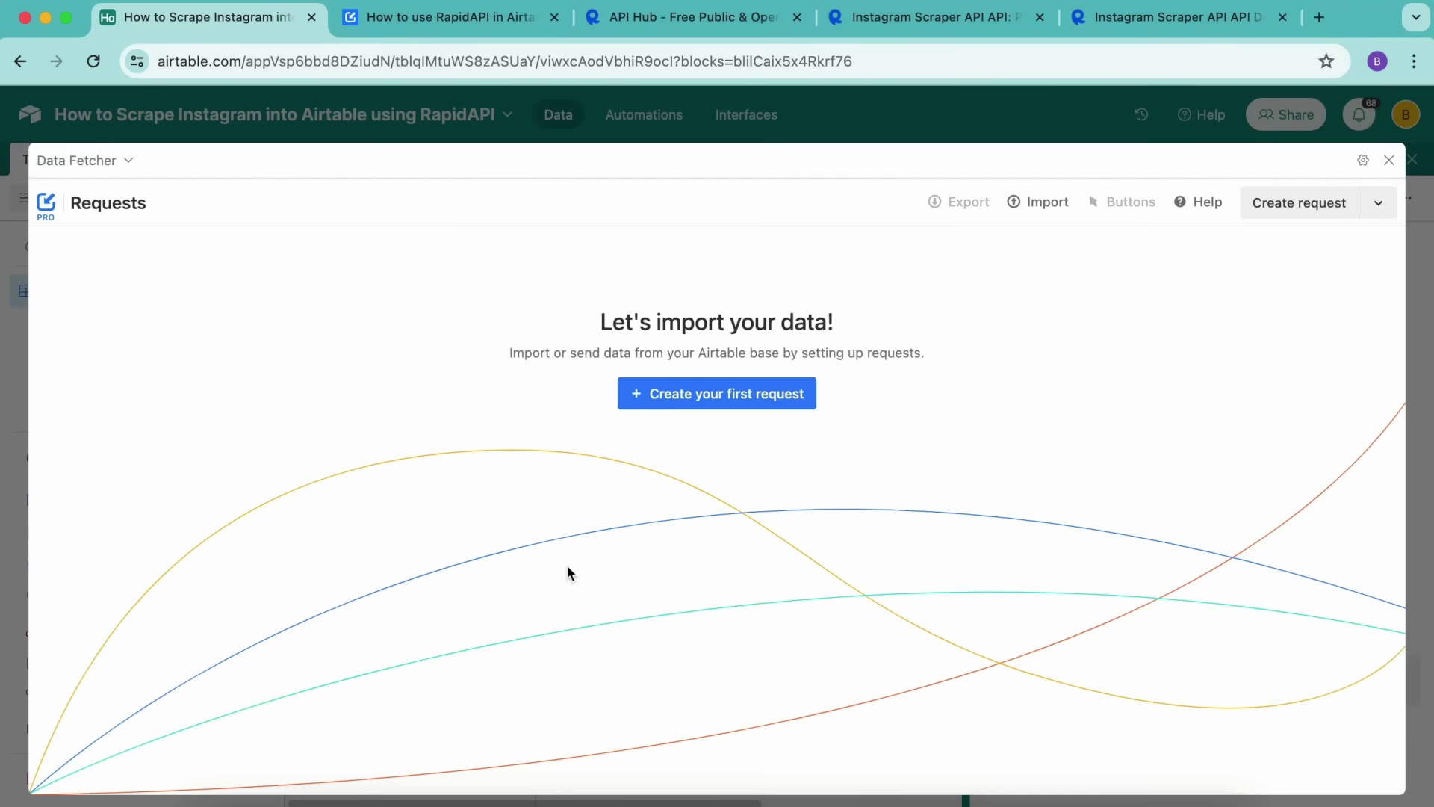
click(744, 404)
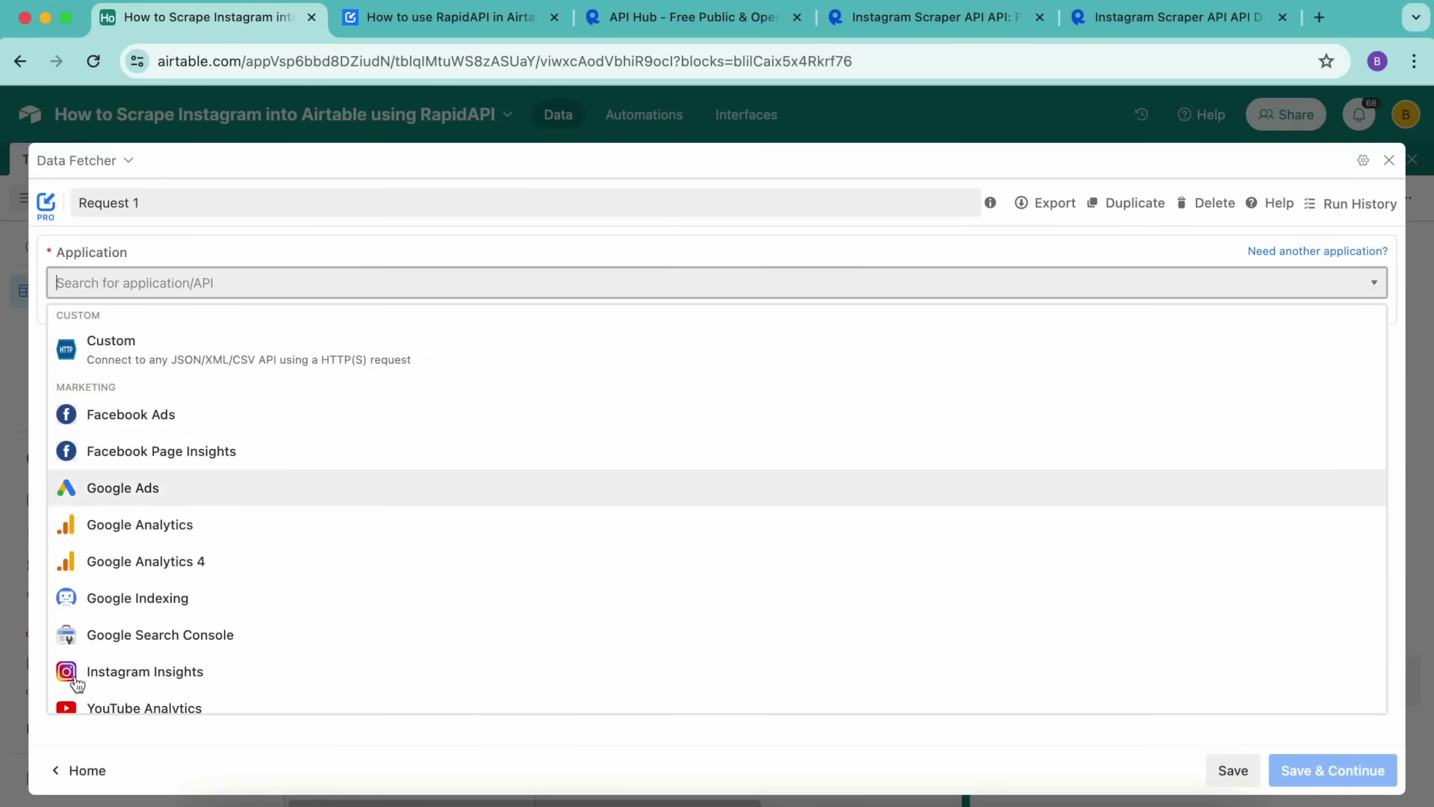
click(148, 357)
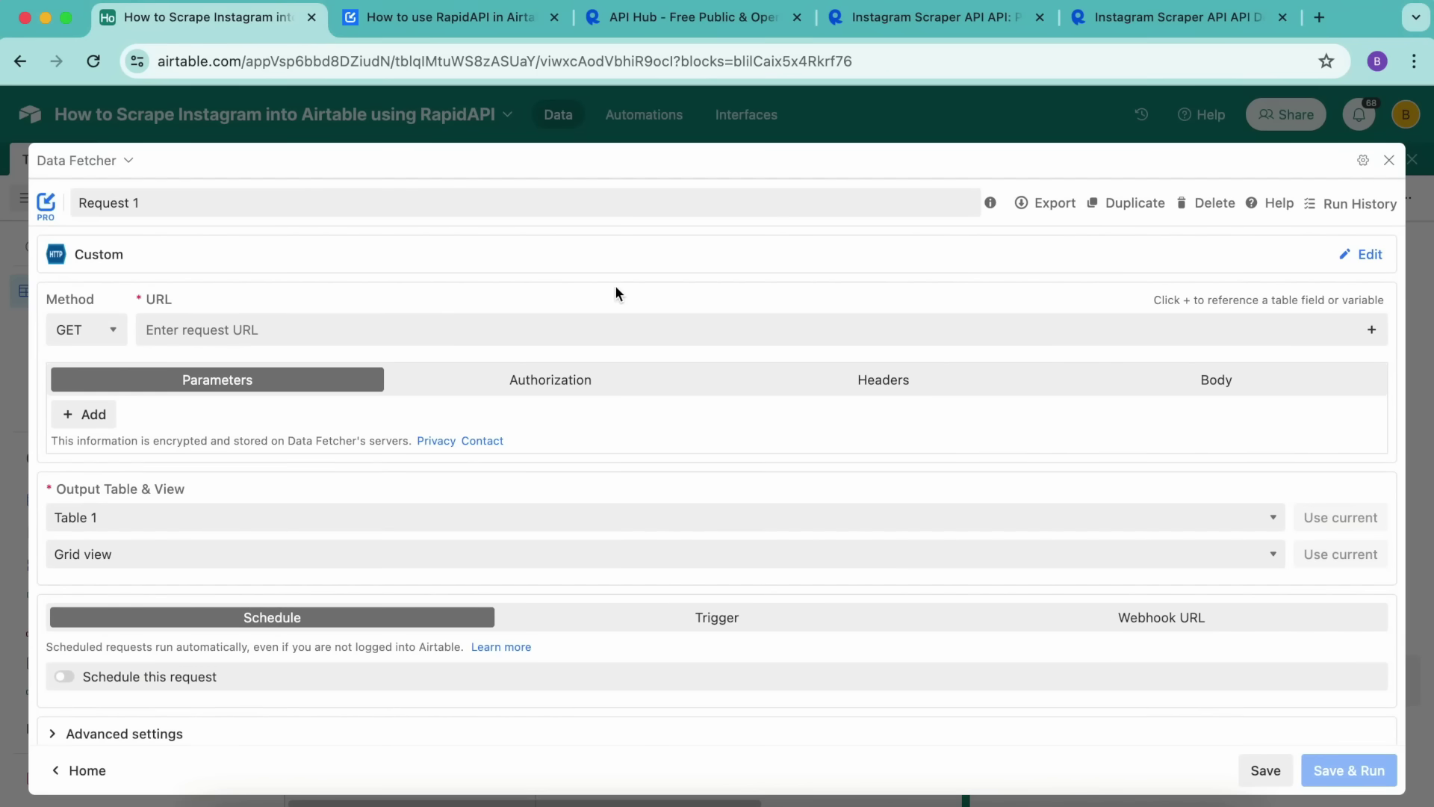
Compare the Instagram Scraper API pricing page against the Data Fetcher tutorial article.
click(688, 20)
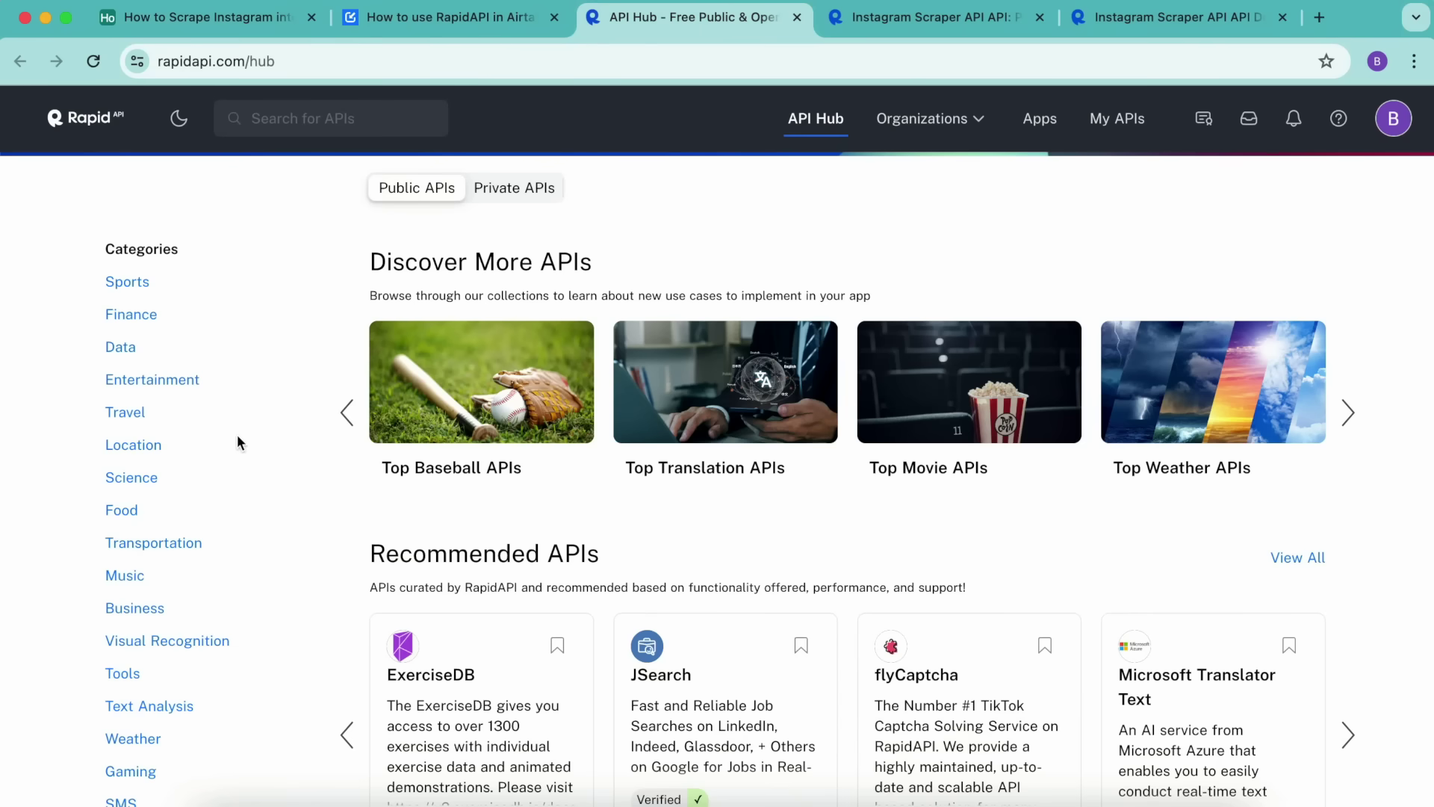
click(934, 17)
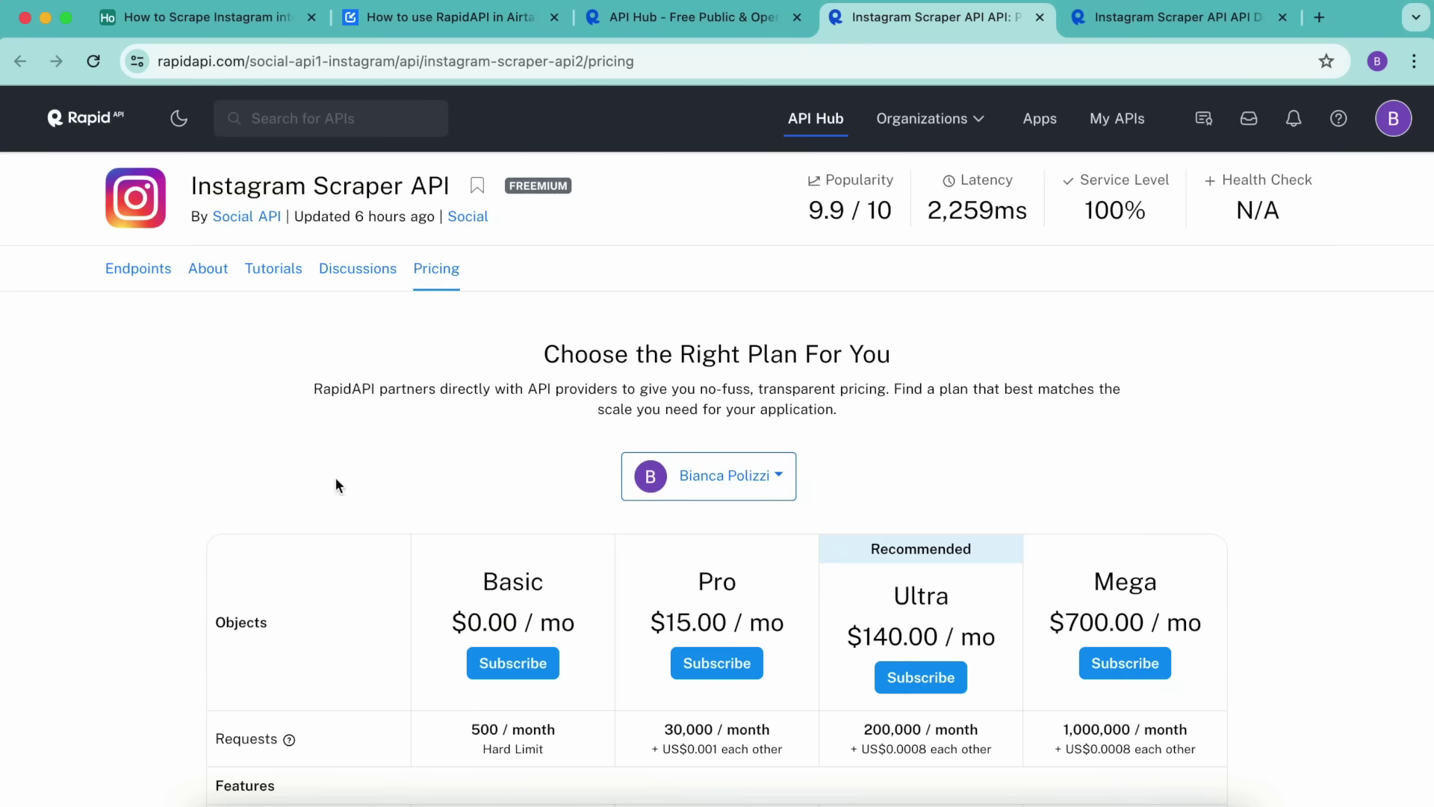
scroll(335, 486, down, 3)
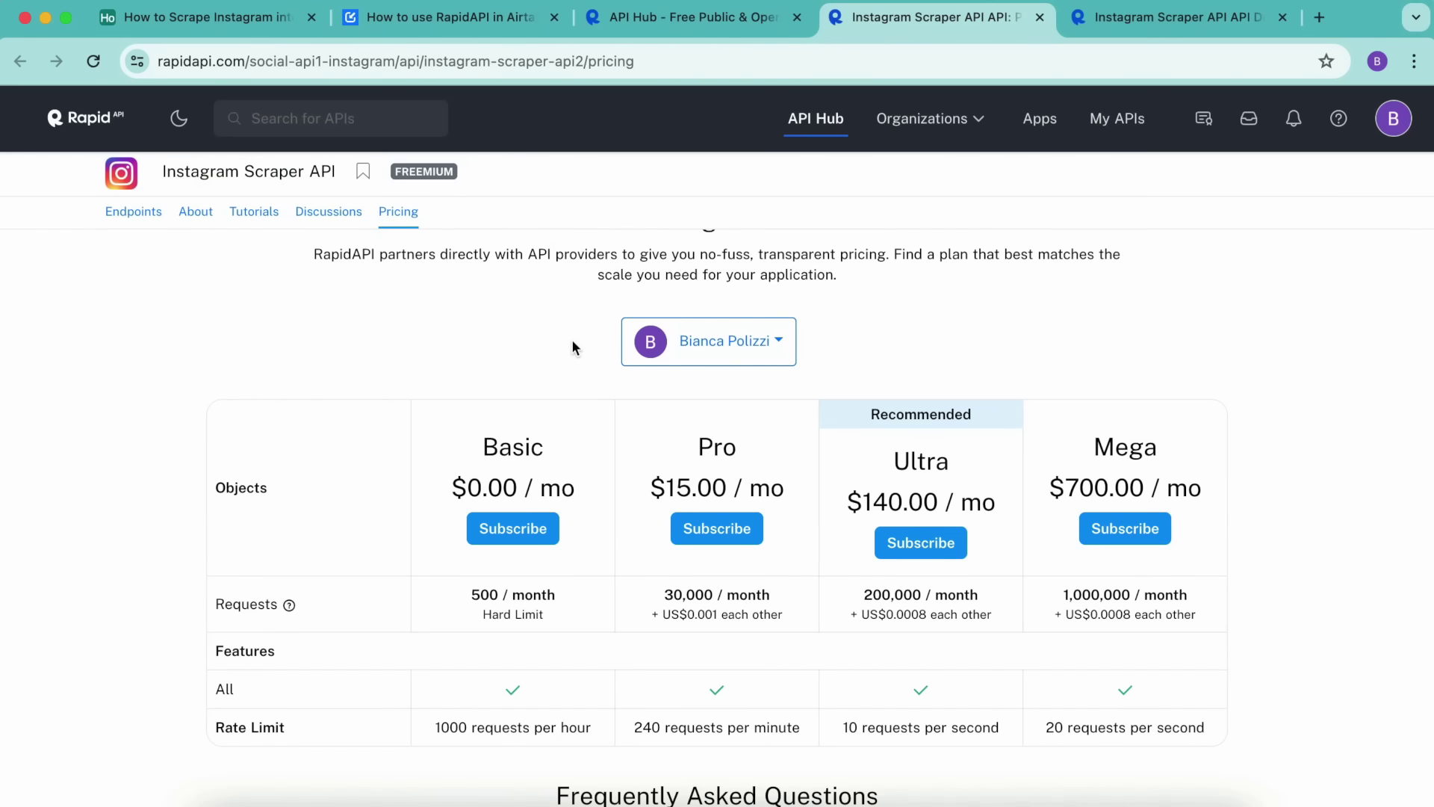
click(414, 30)
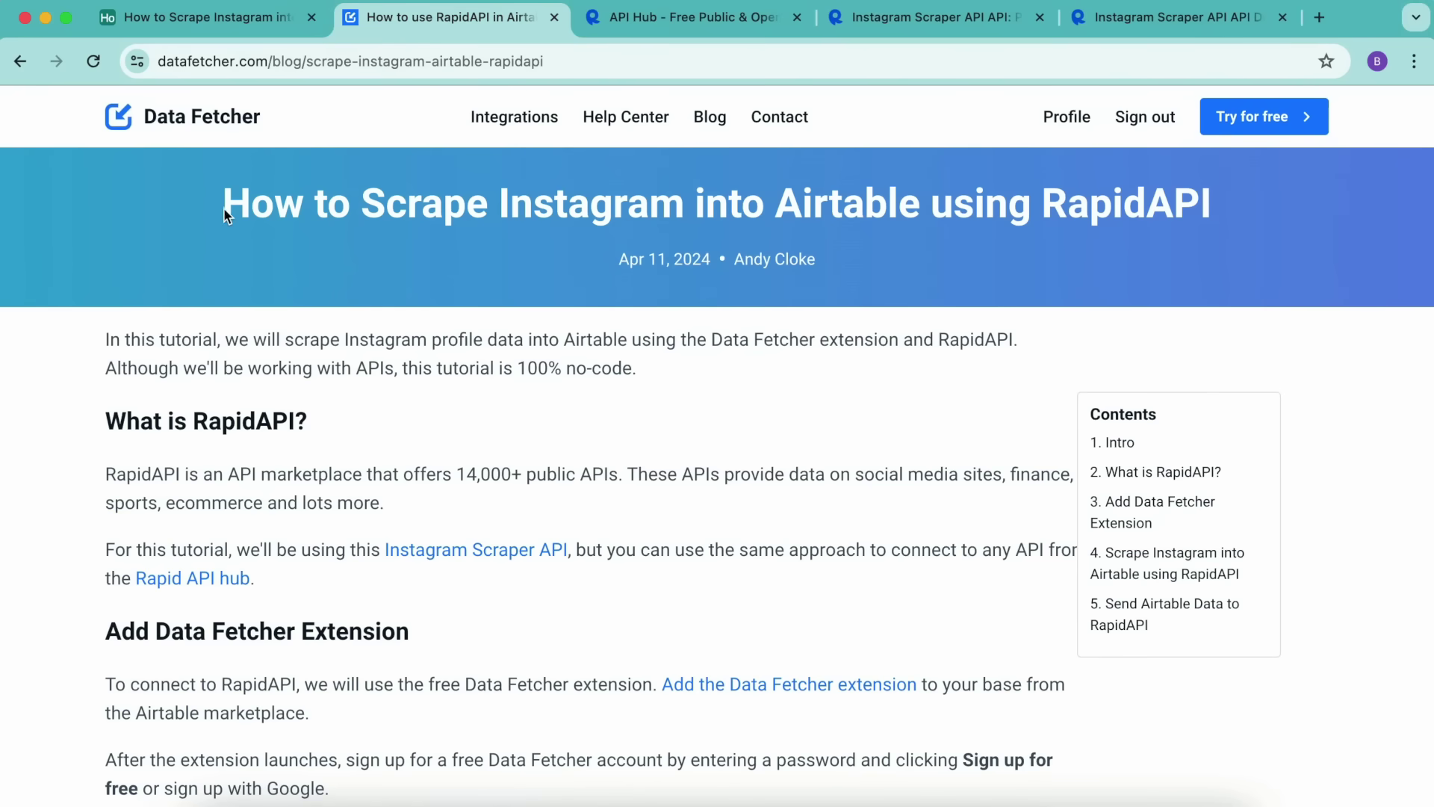
scroll(811, 396, down, 7)
scroll(787, 440, down, 20)
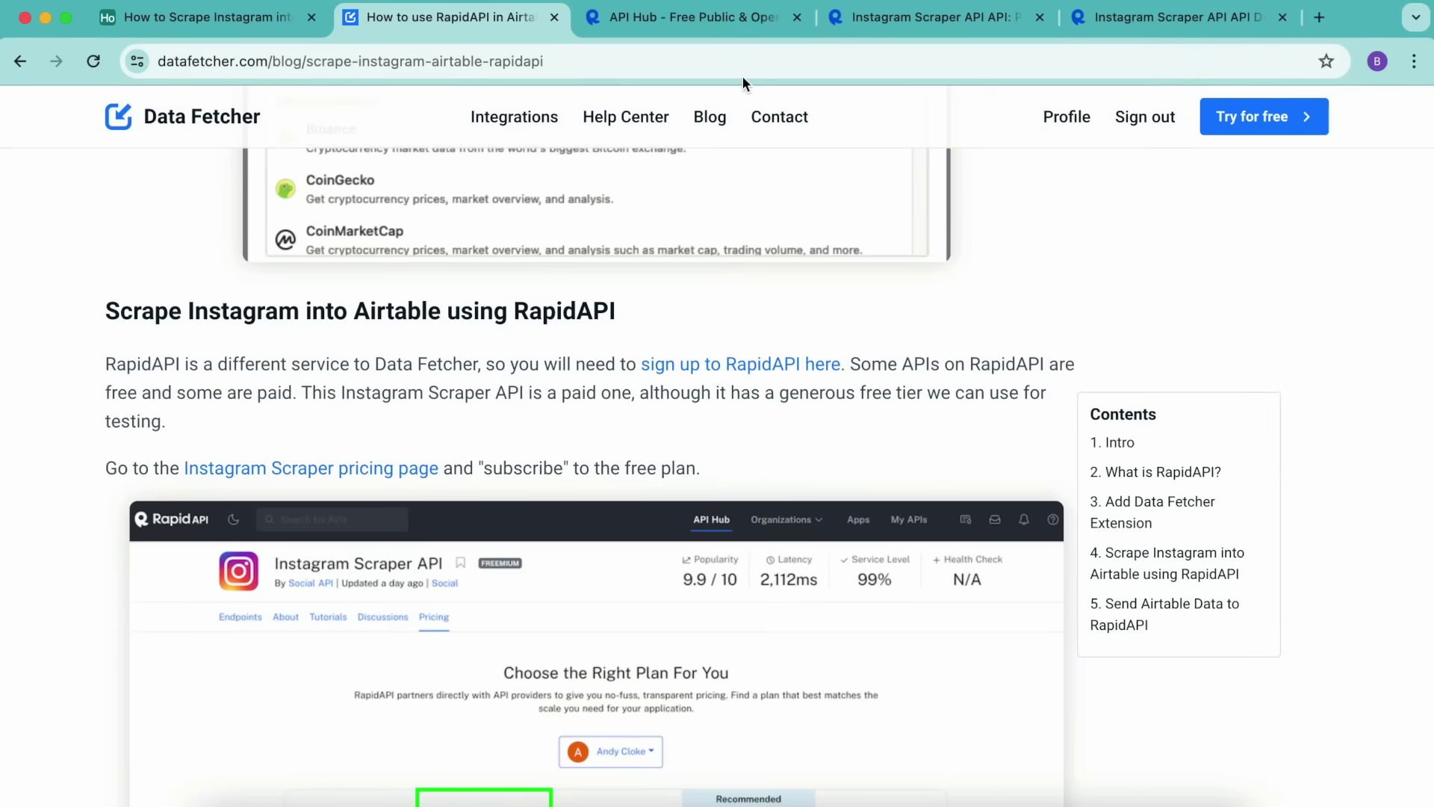
Subscribe to the Instagram Scraper API's free Basic $0.00/mo plan.
click(903, 23)
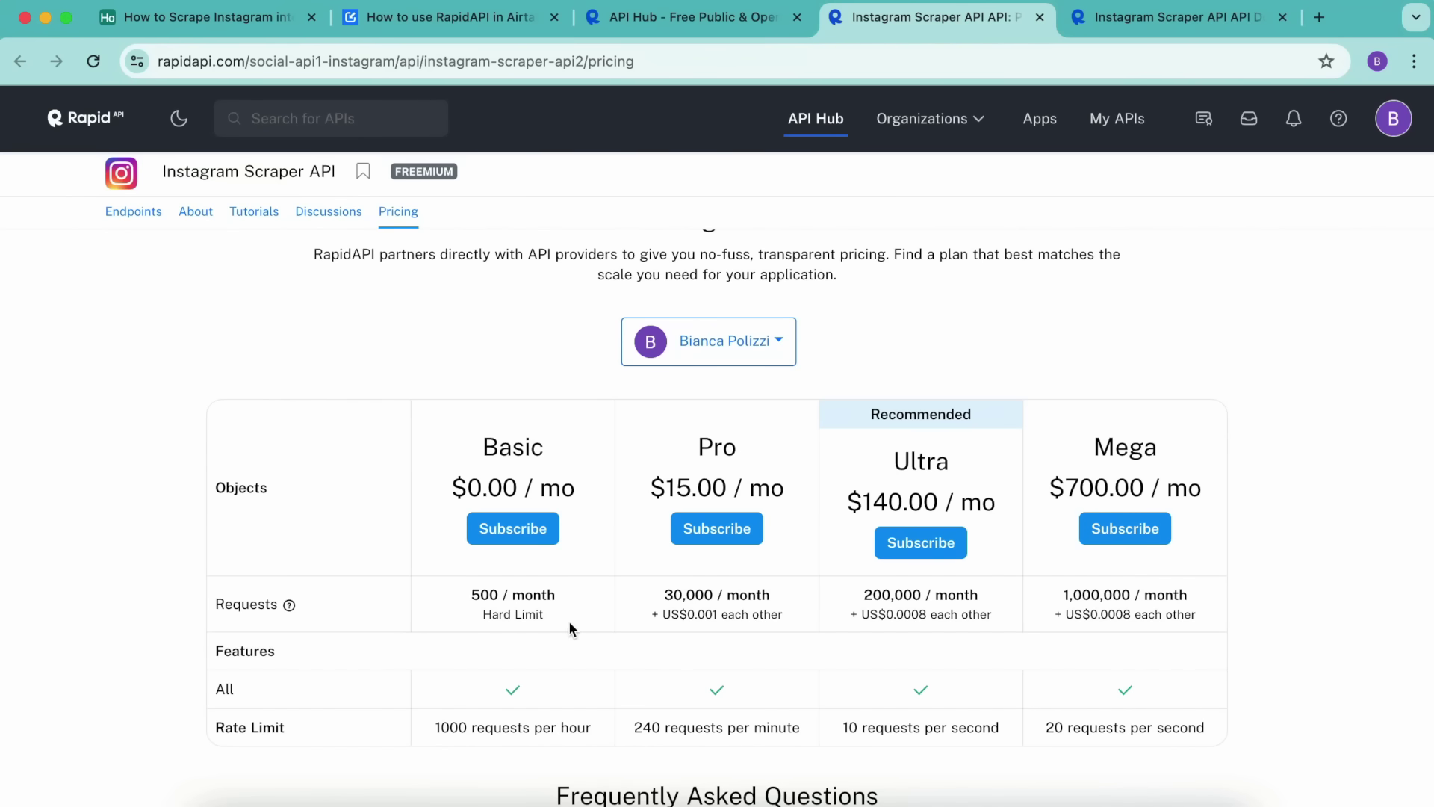
click(534, 529)
click(1257, 585)
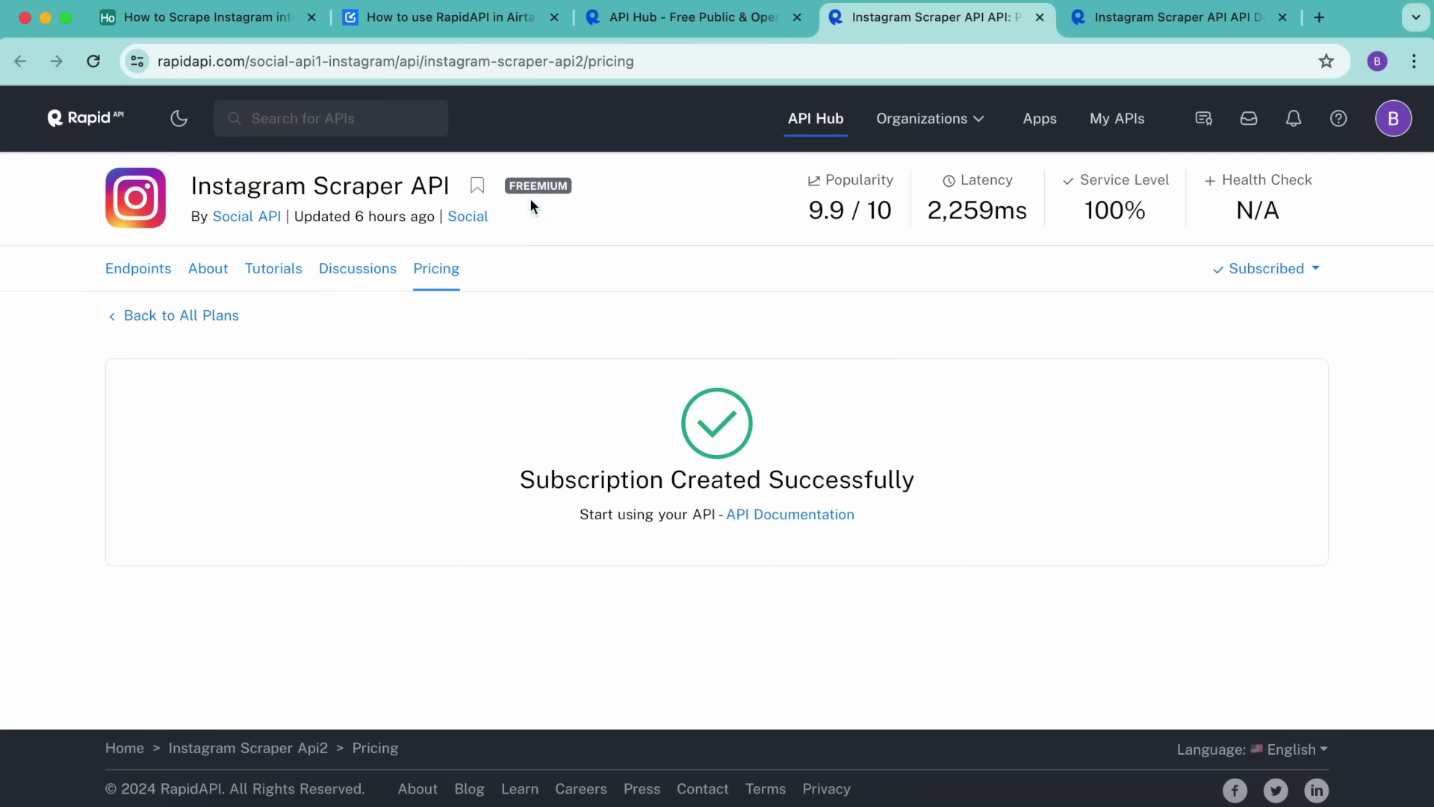
Switch the Info endpoint's code snippet to Shell cURL to get its request URL.
click(152, 270)
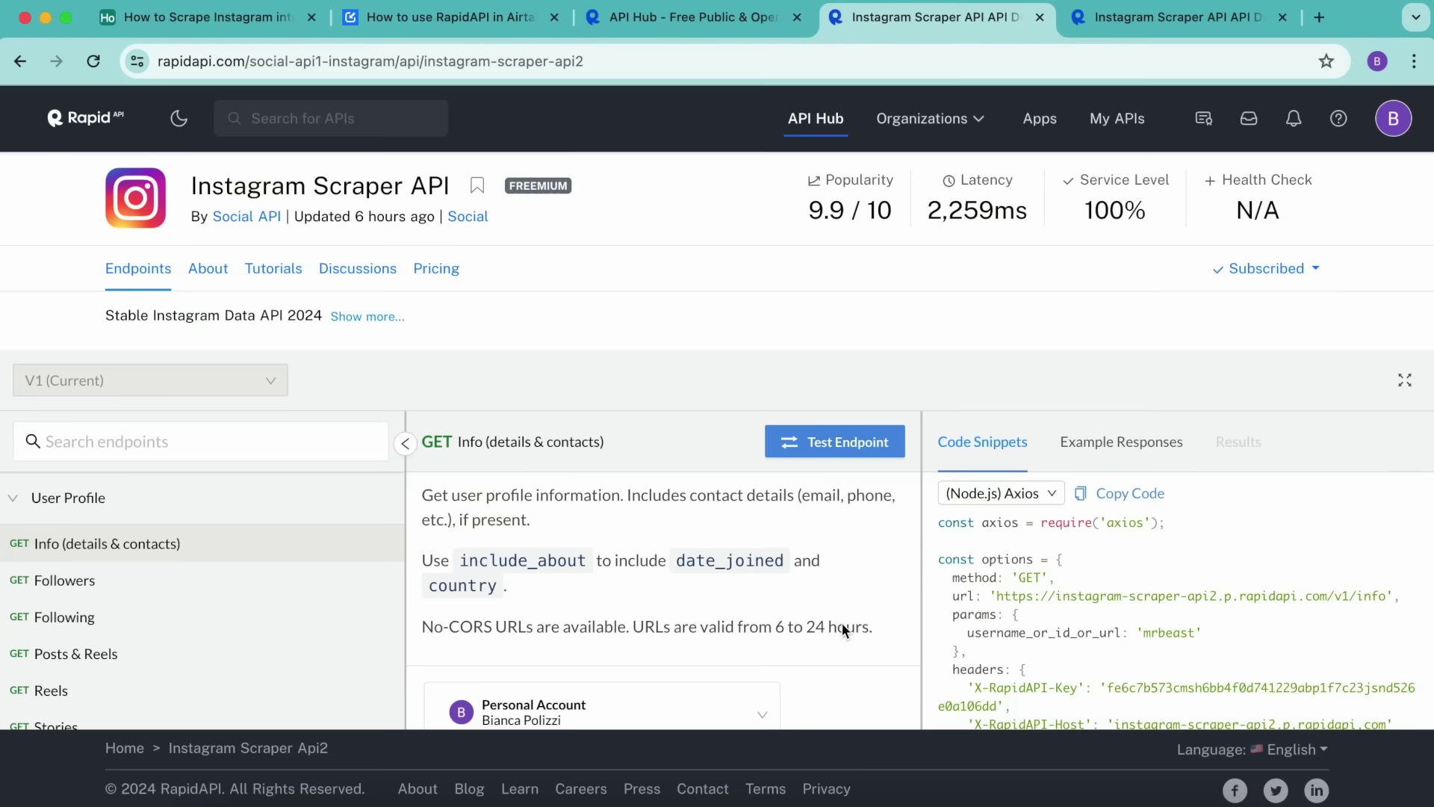
click(1045, 493)
mouse_move(1042, 499)
scroll(1023, 576, down, 3)
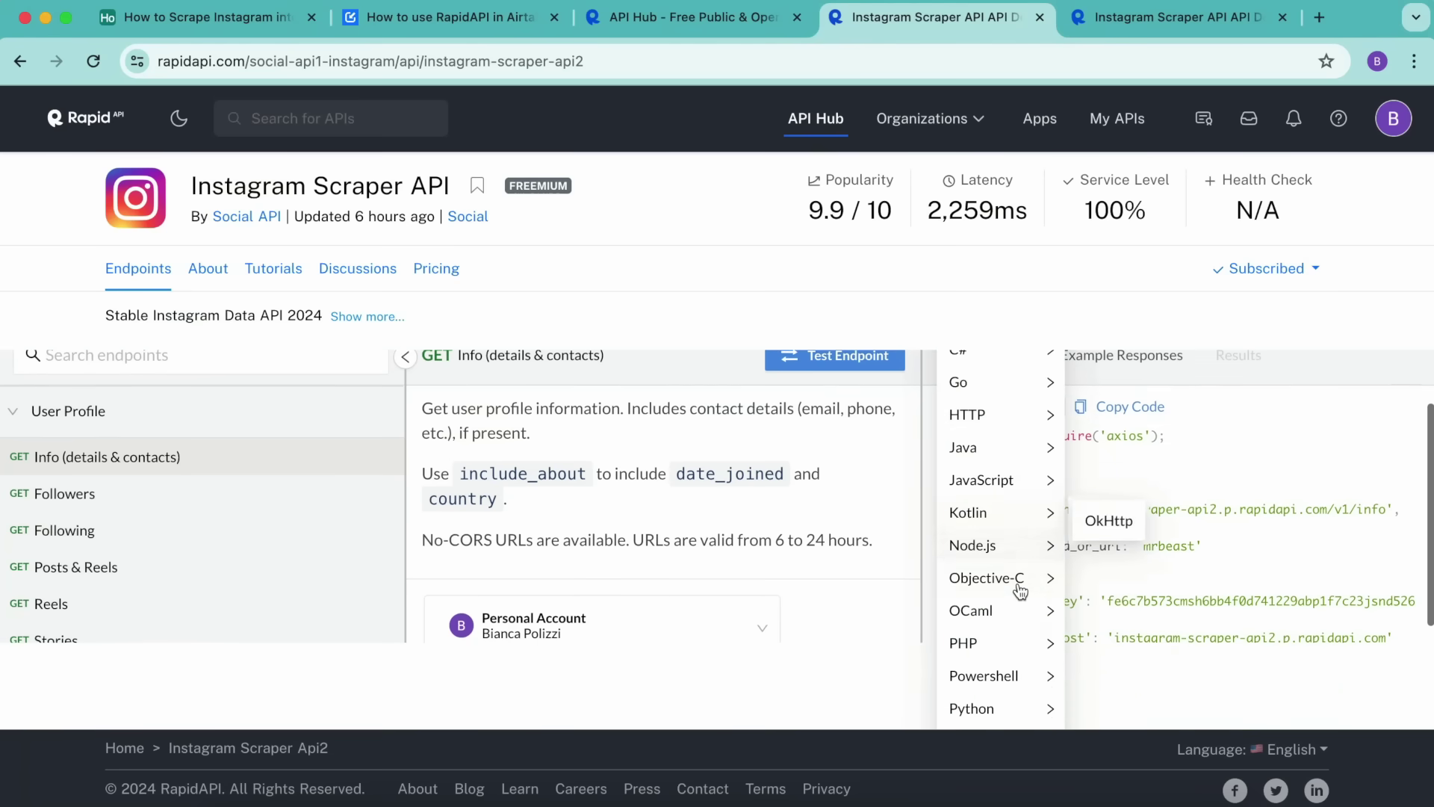
scroll(1021, 590, down, 1)
mouse_move(1002, 672)
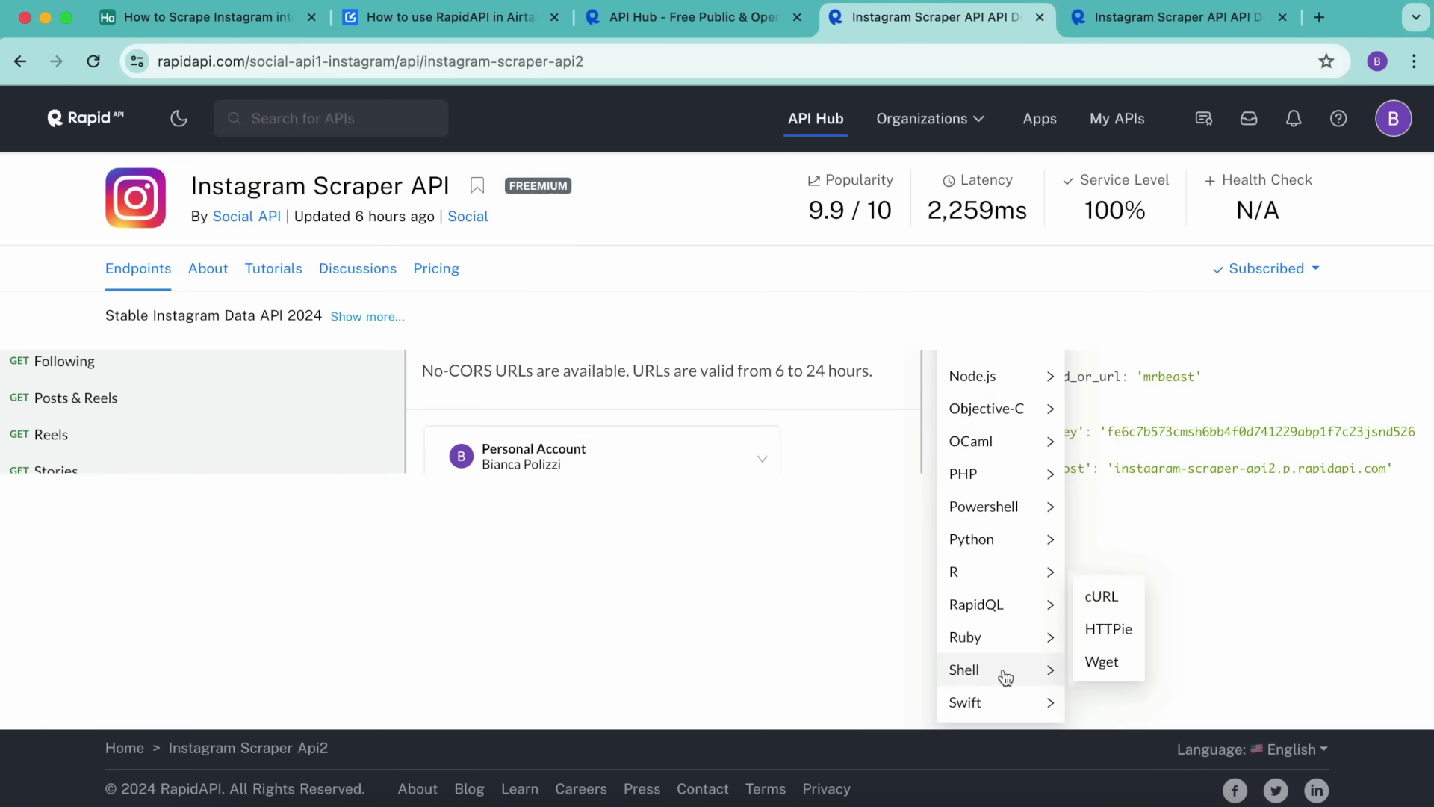
click(1110, 598)
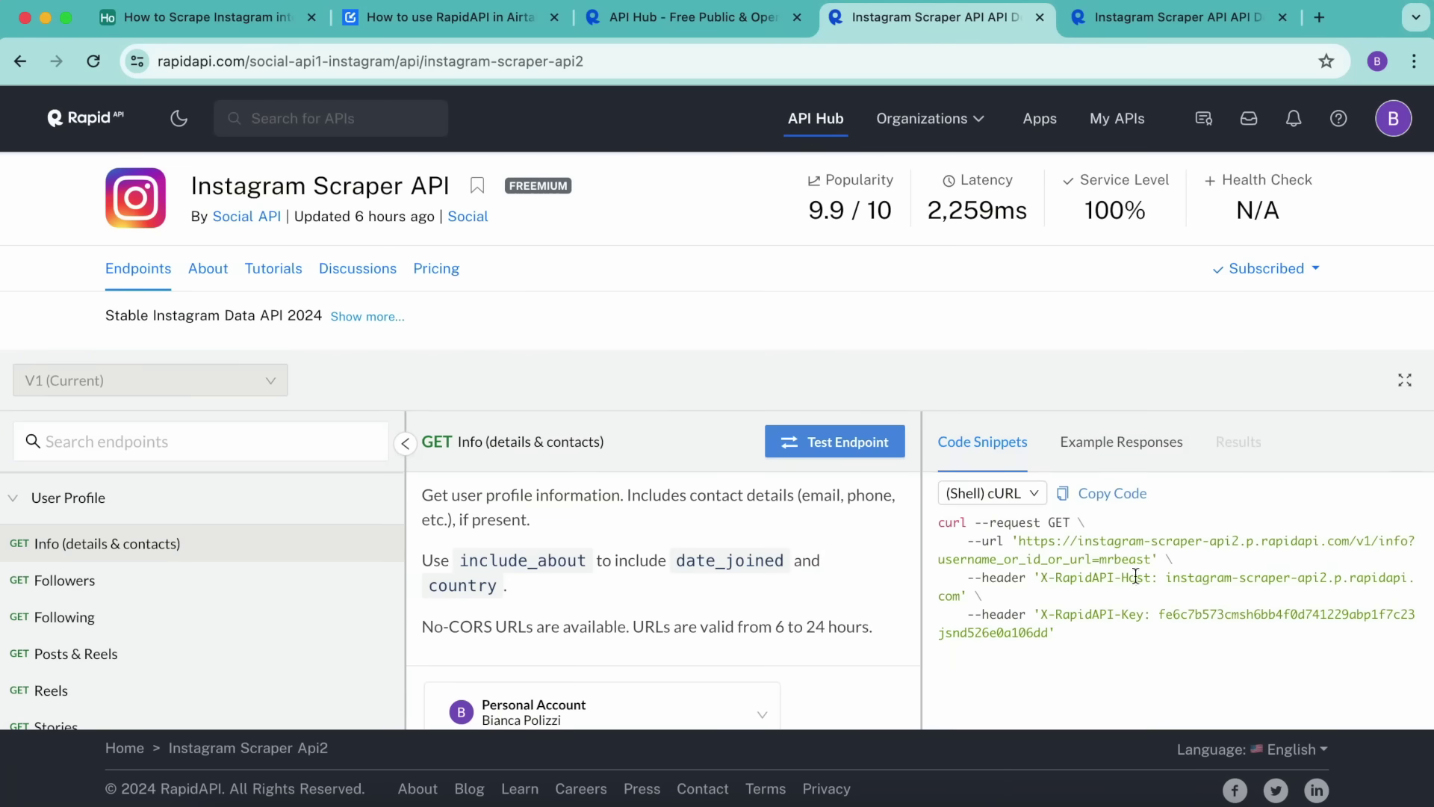
click(224, 16)
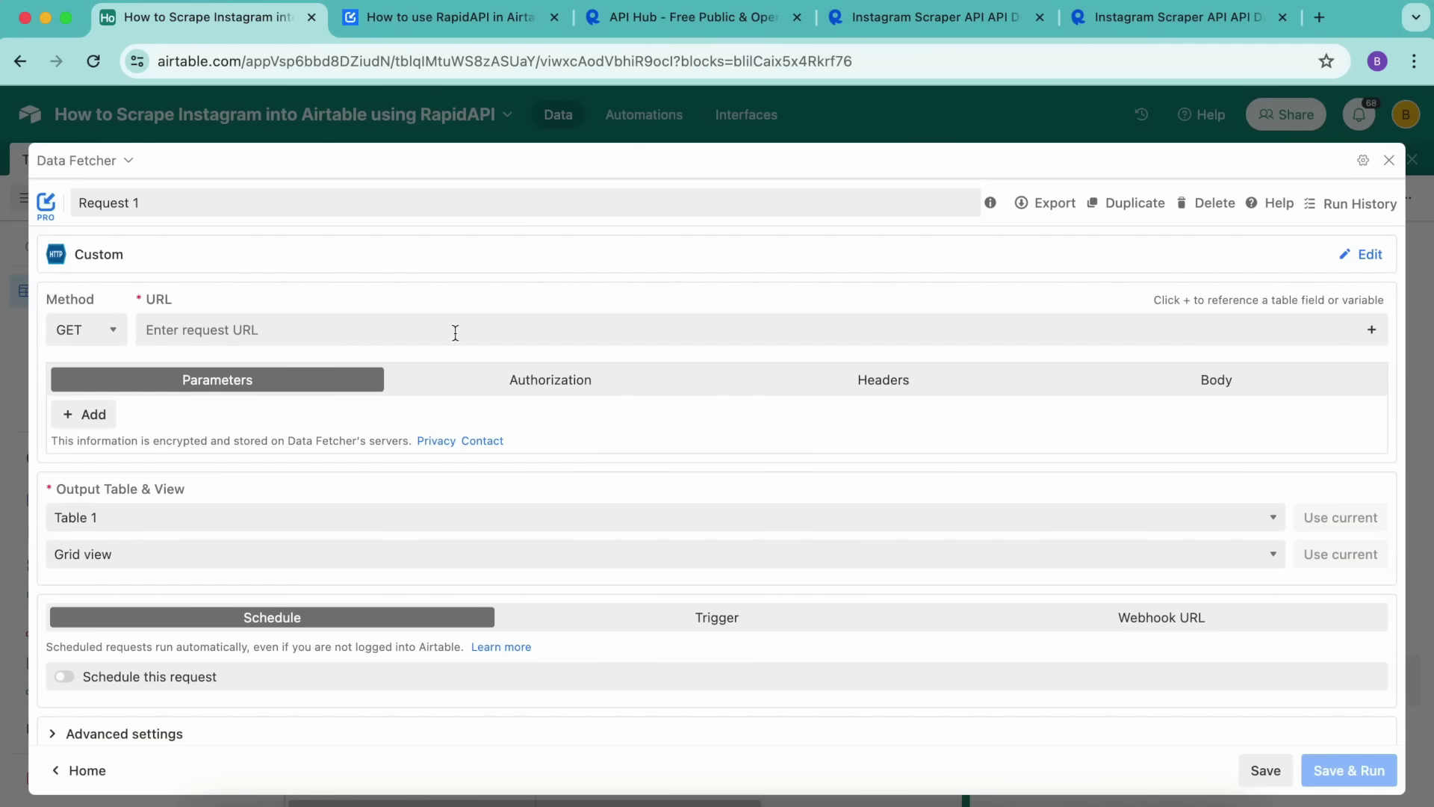
Paste the Info endpoint URL, rename the request Fetch Instagram Scrape, and save and run it.
click(218, 329)
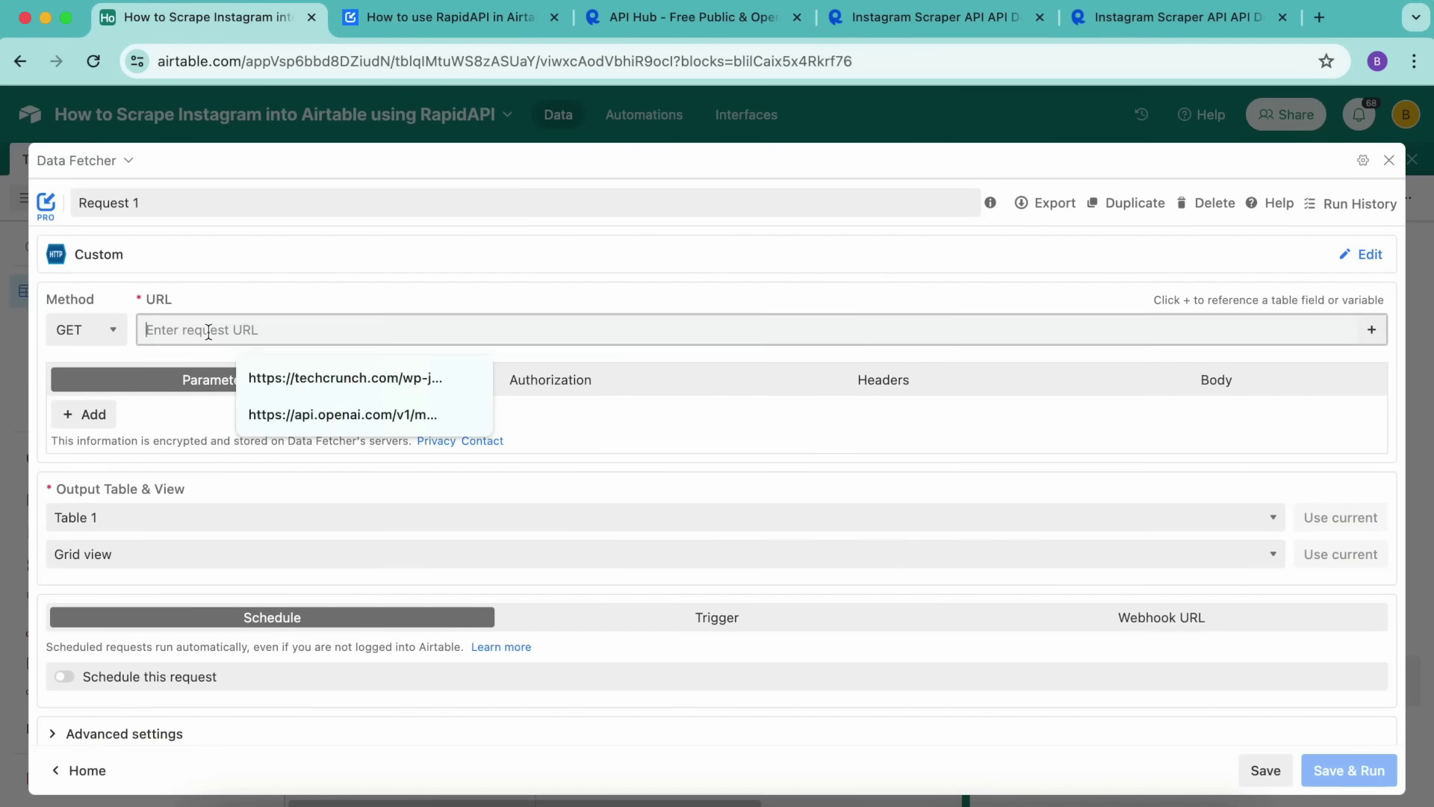
text(https://instagram-scraper-api2.p.rapidapi.com/v1/info?username_or_id_or_url=mrbeast)
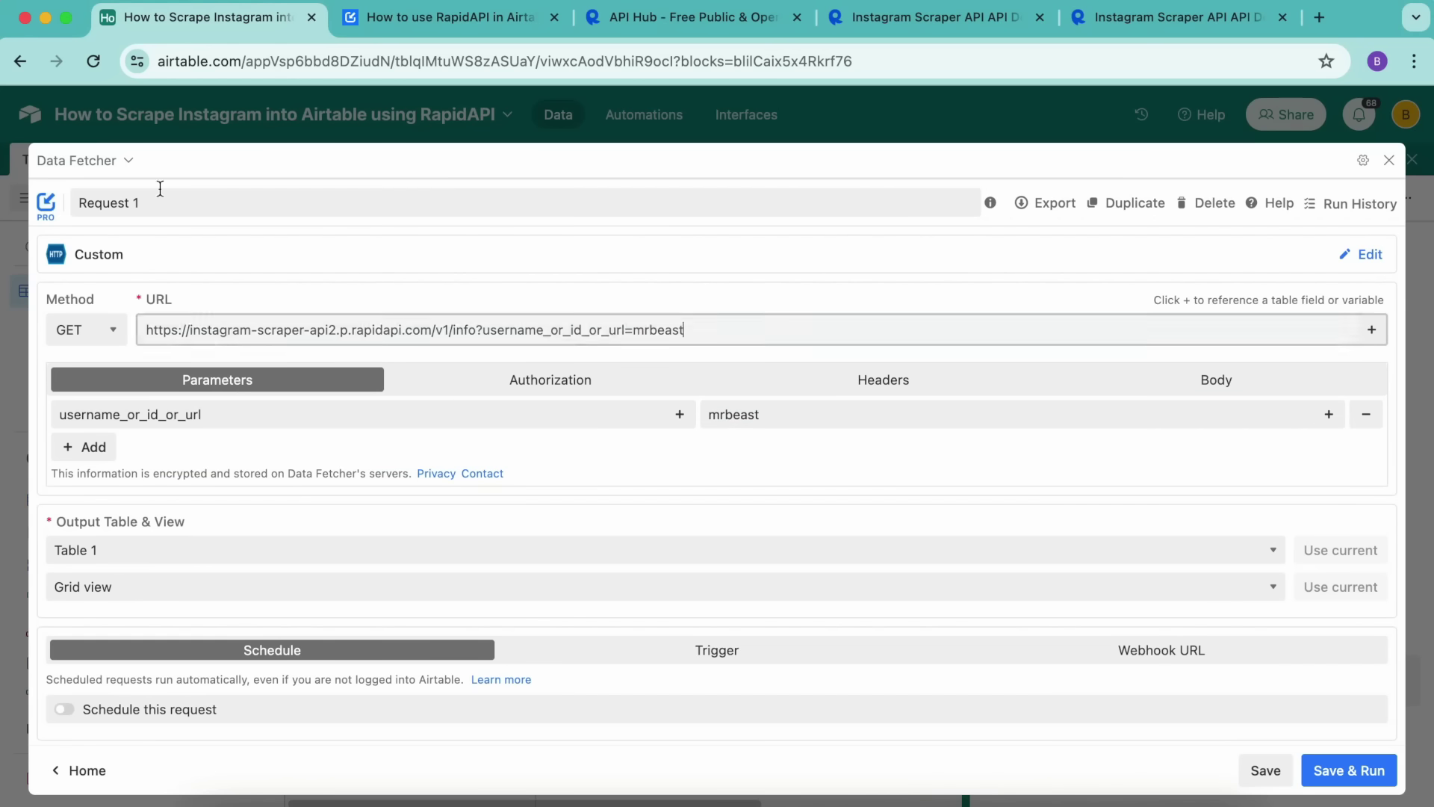
drag(188, 197, 74, 202)
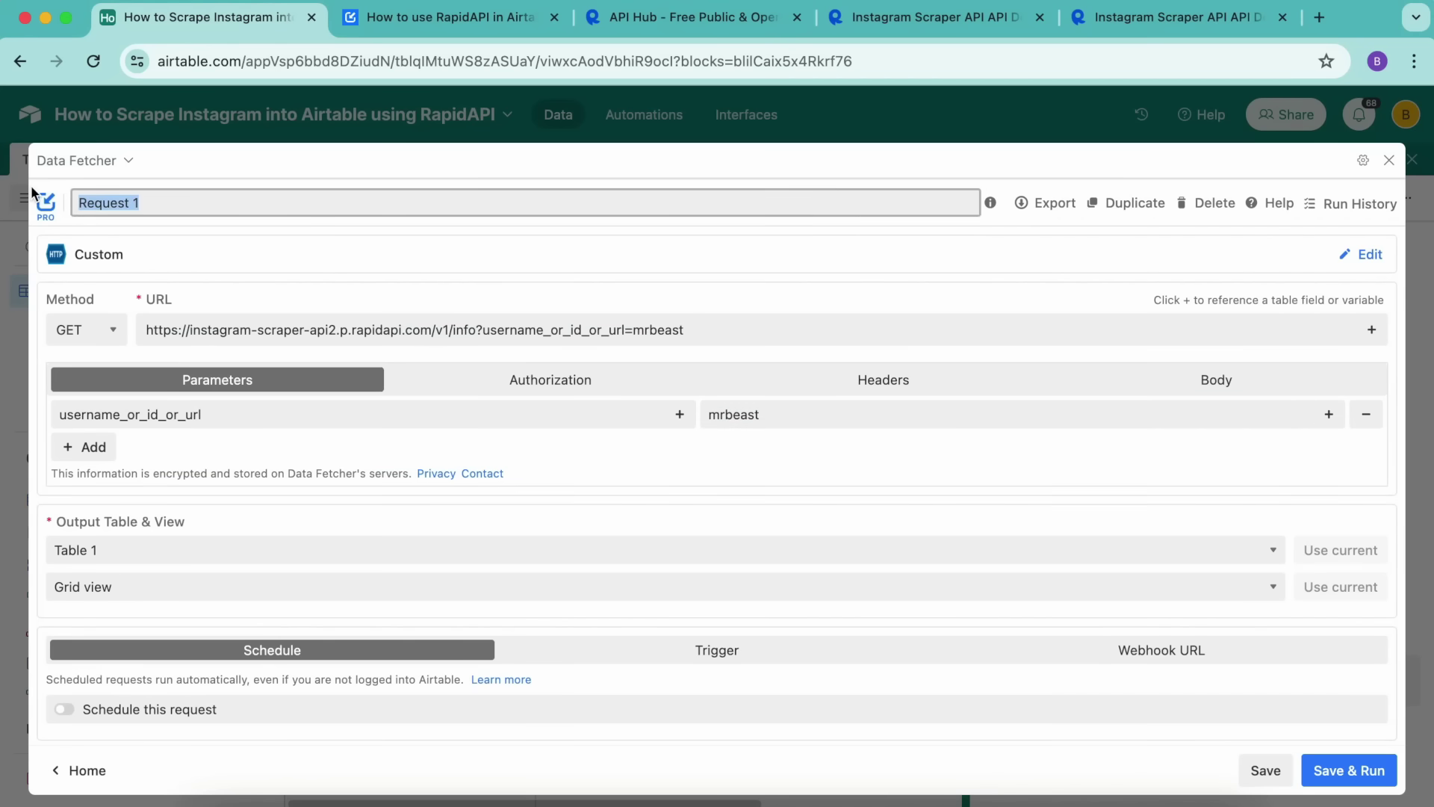
text(Fetch Instagram Scrape)
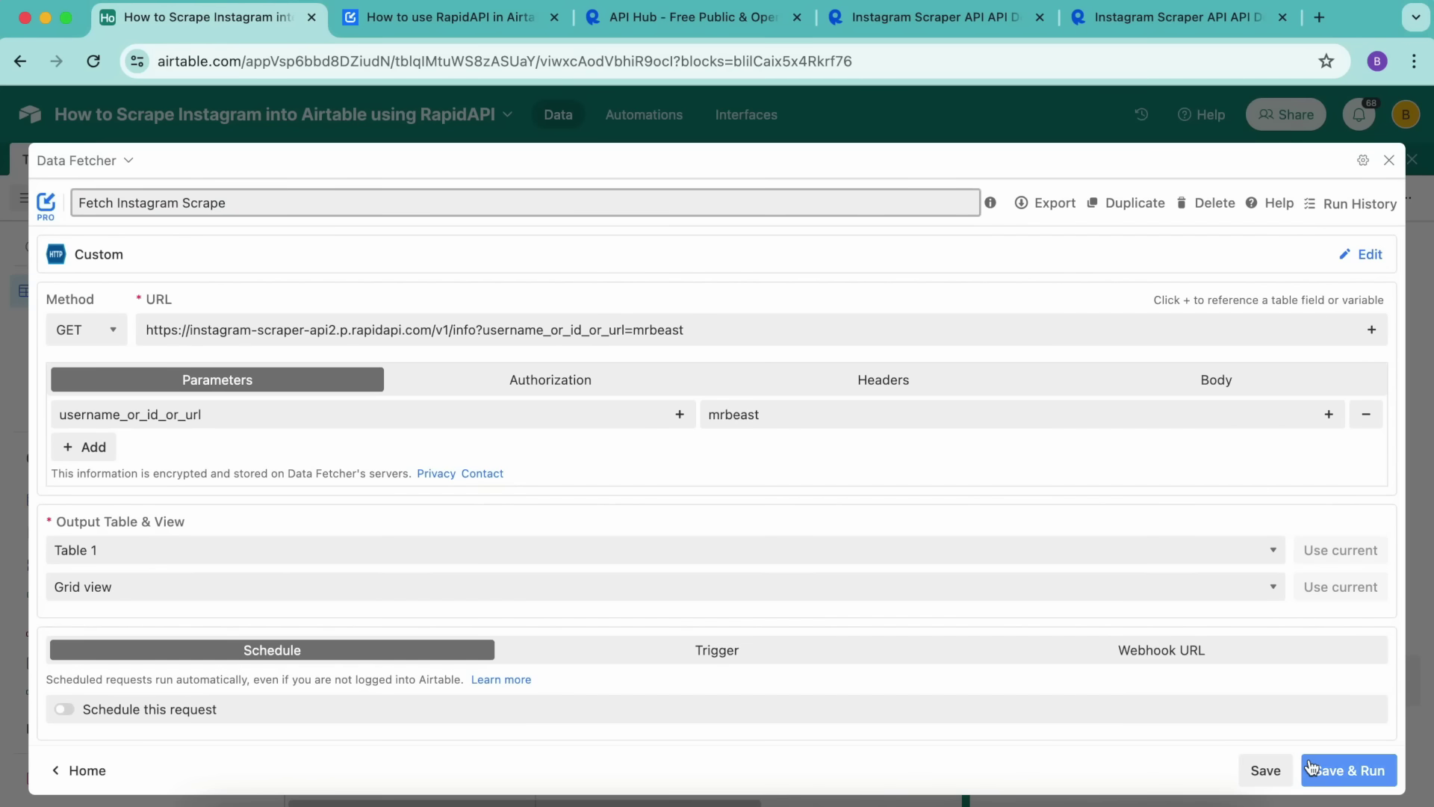
click(1338, 774)
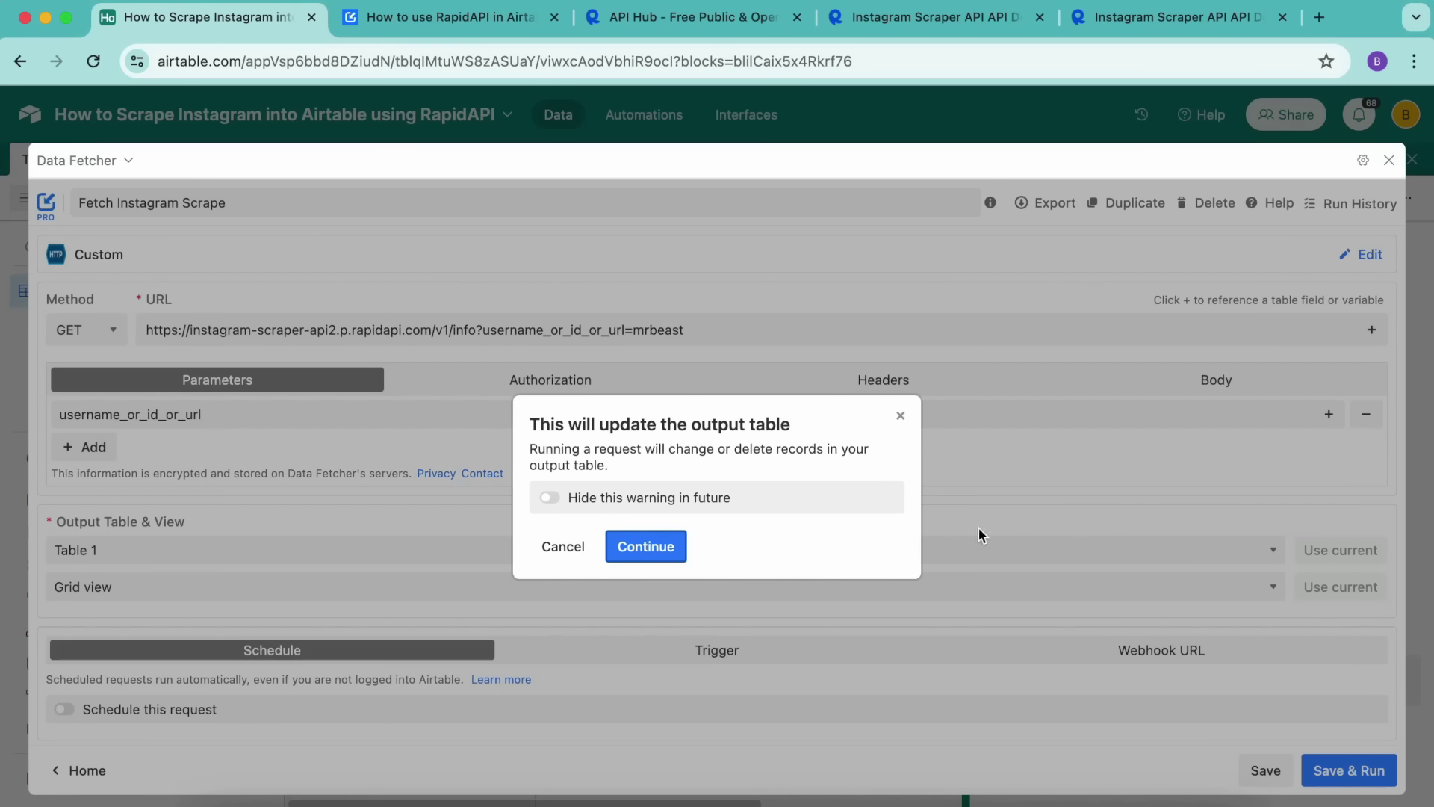
click(667, 551)
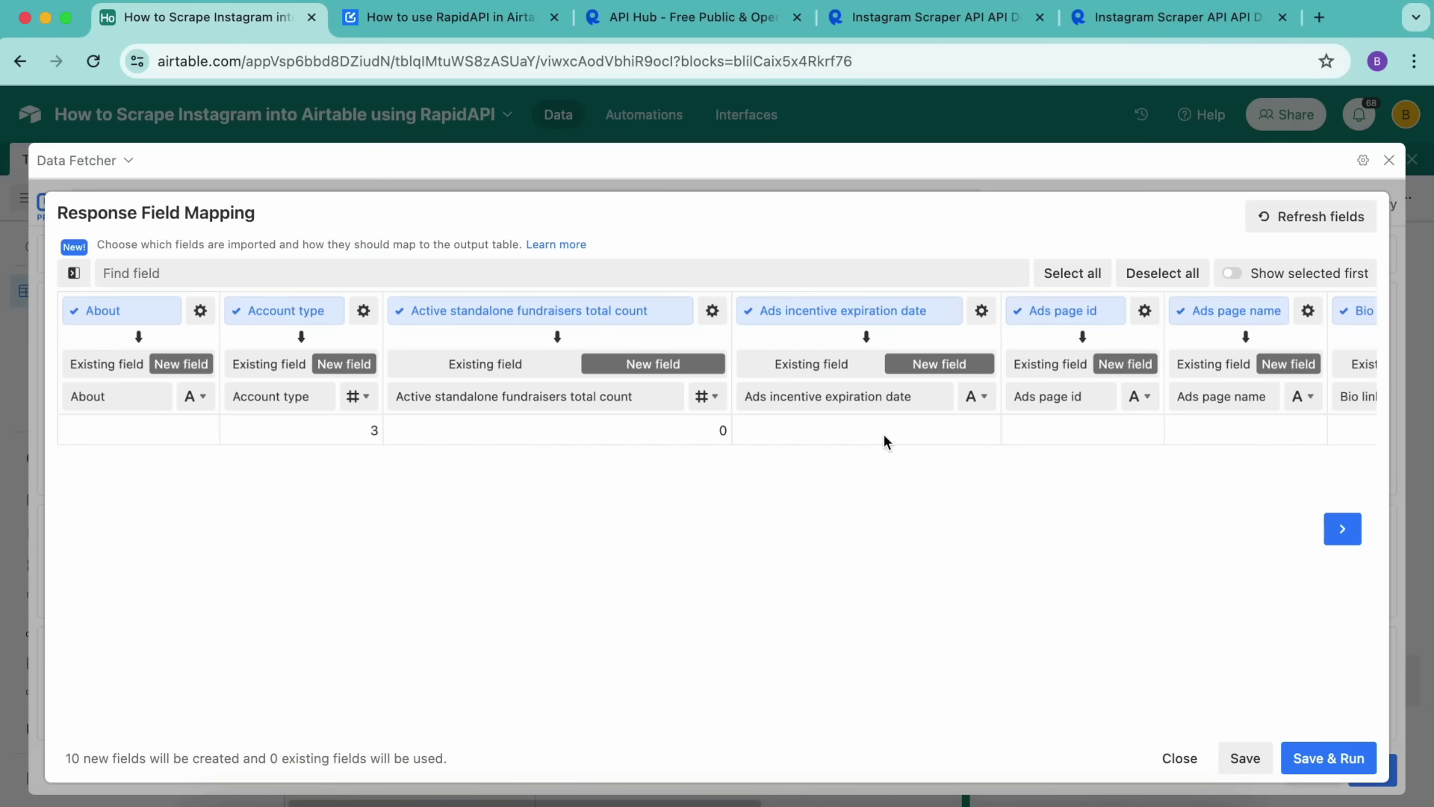
Deselect all fields, tick Biography, Follower count, Following count, Hd profile pic url info url, and run.
click(1150, 275)
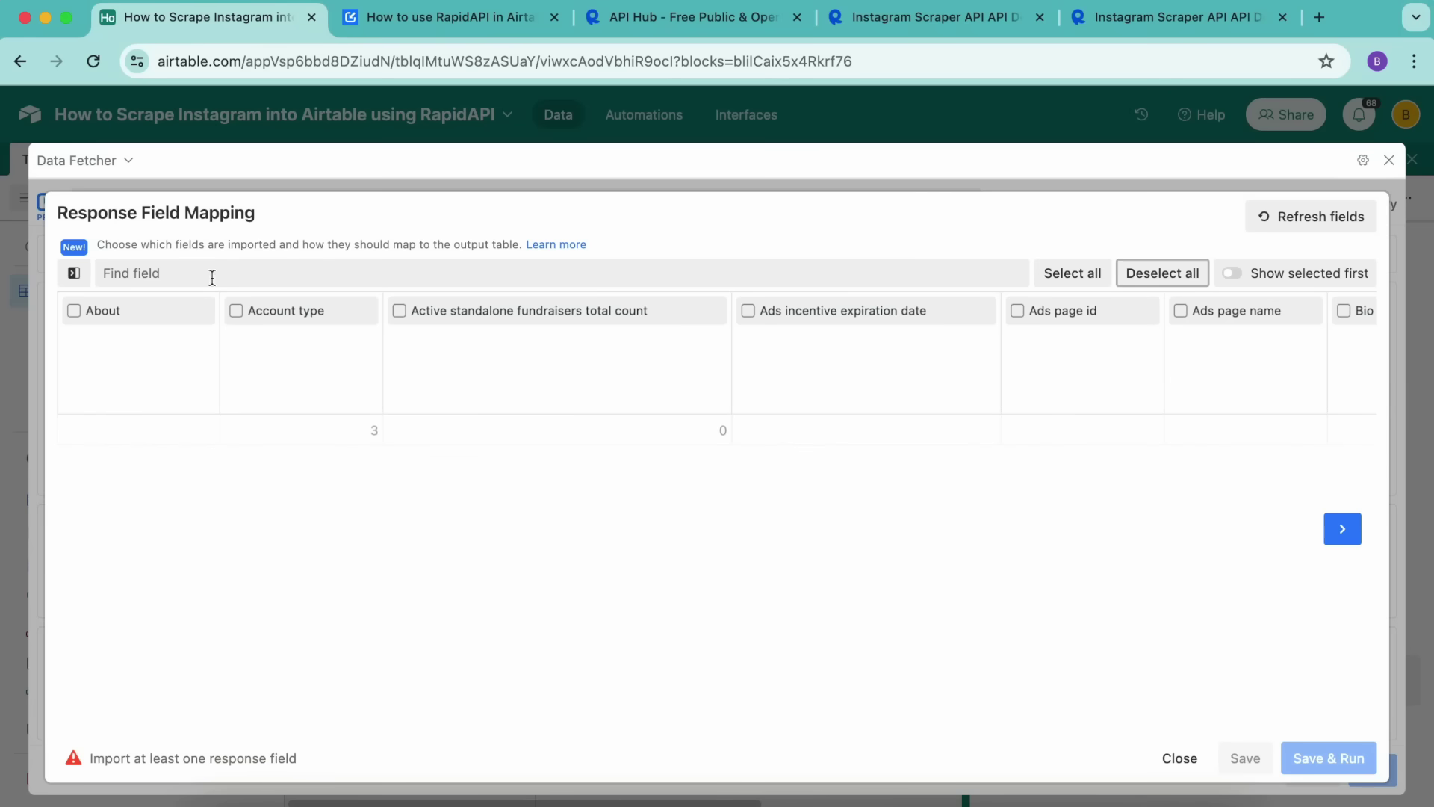
click(146, 275)
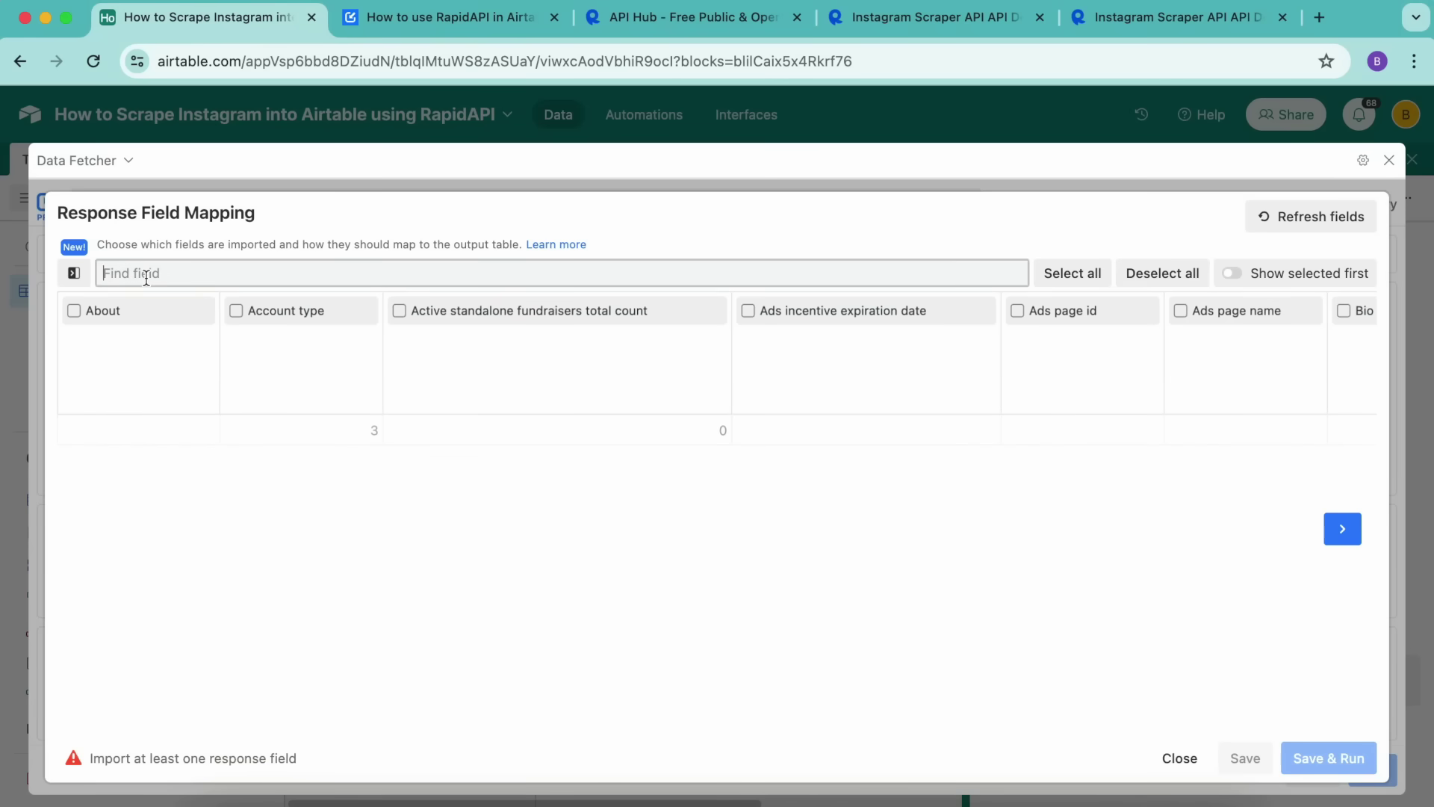
text(biog)
click(74, 310)
key(super+a)
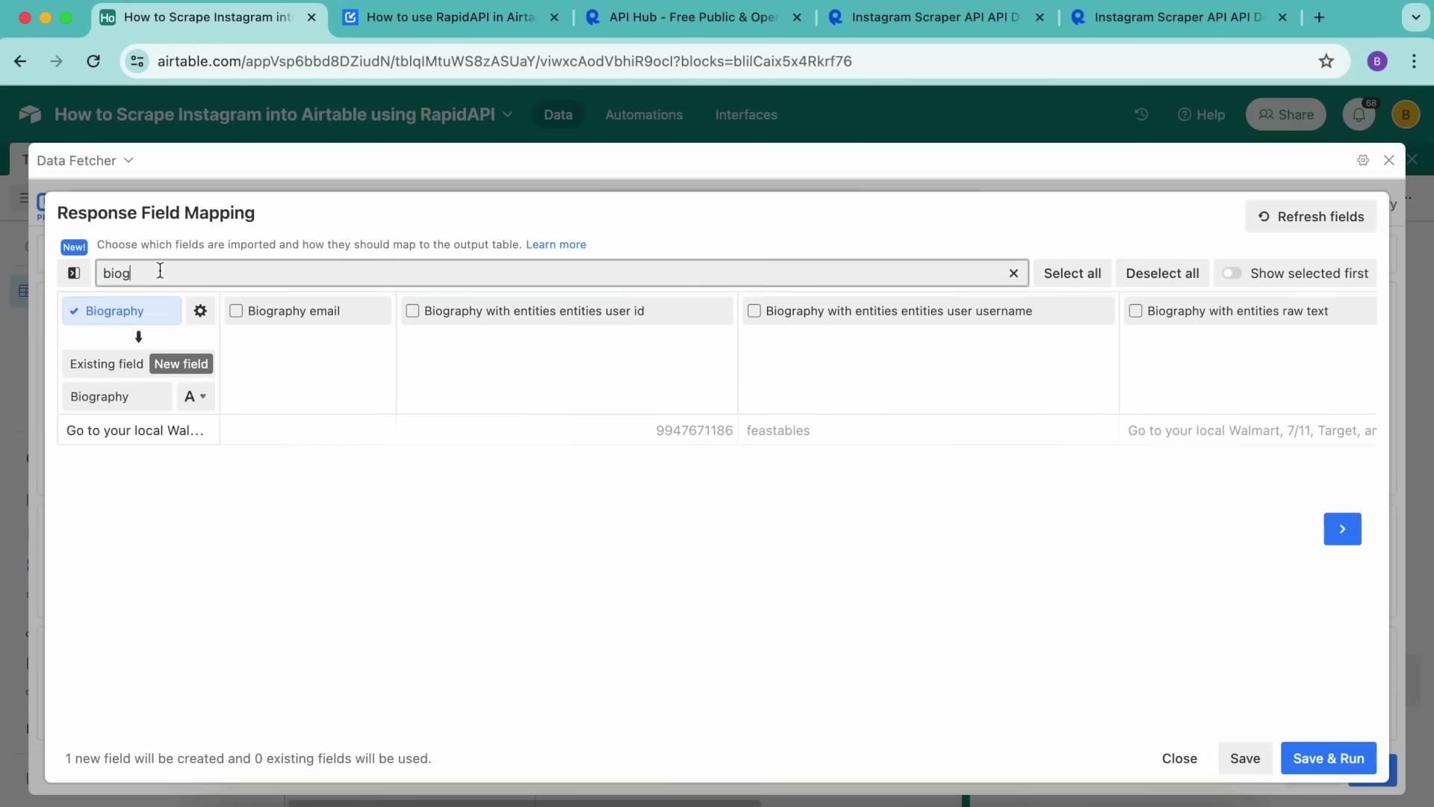
text(follo)
click(74, 311)
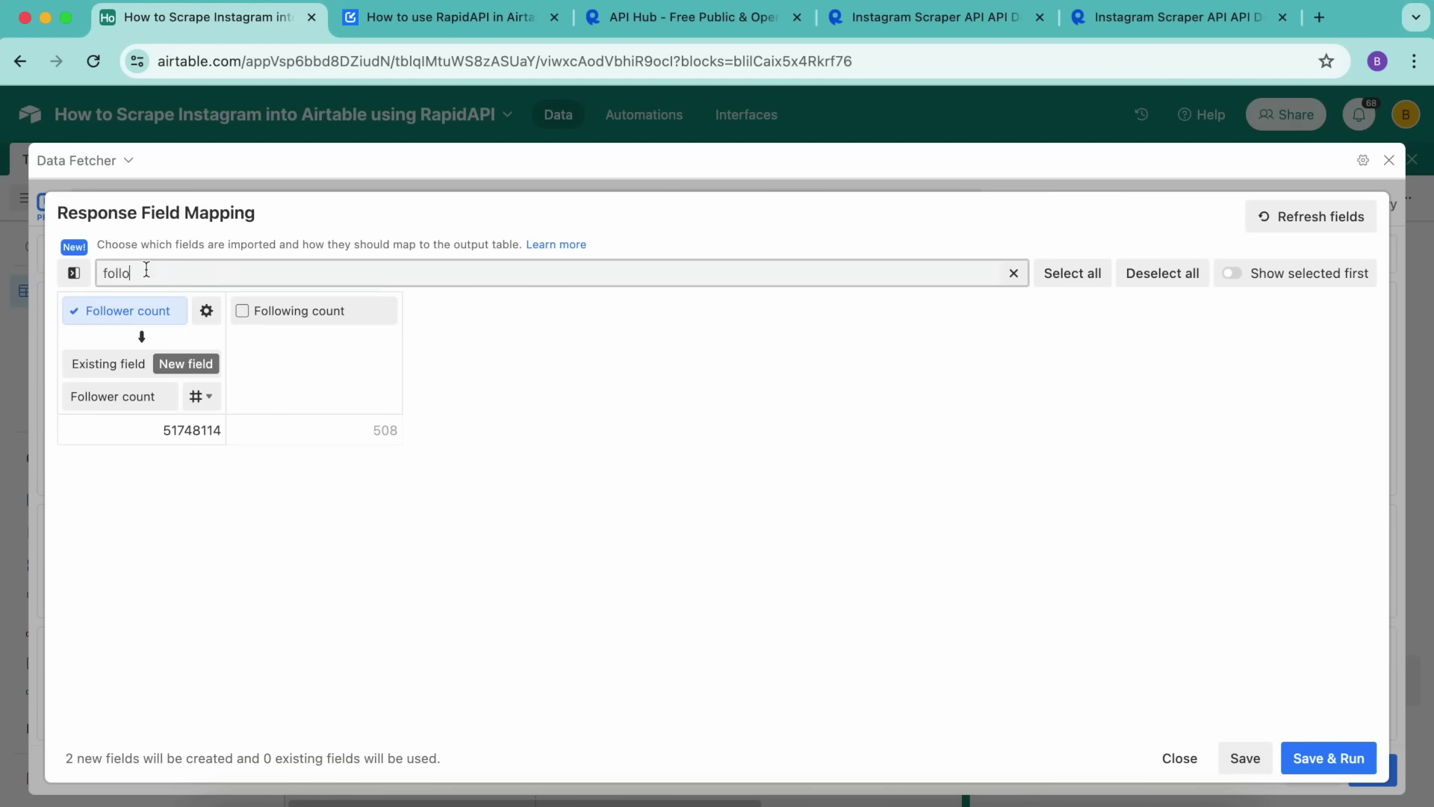
click(242, 311)
key(super+a)
text(hd profi)
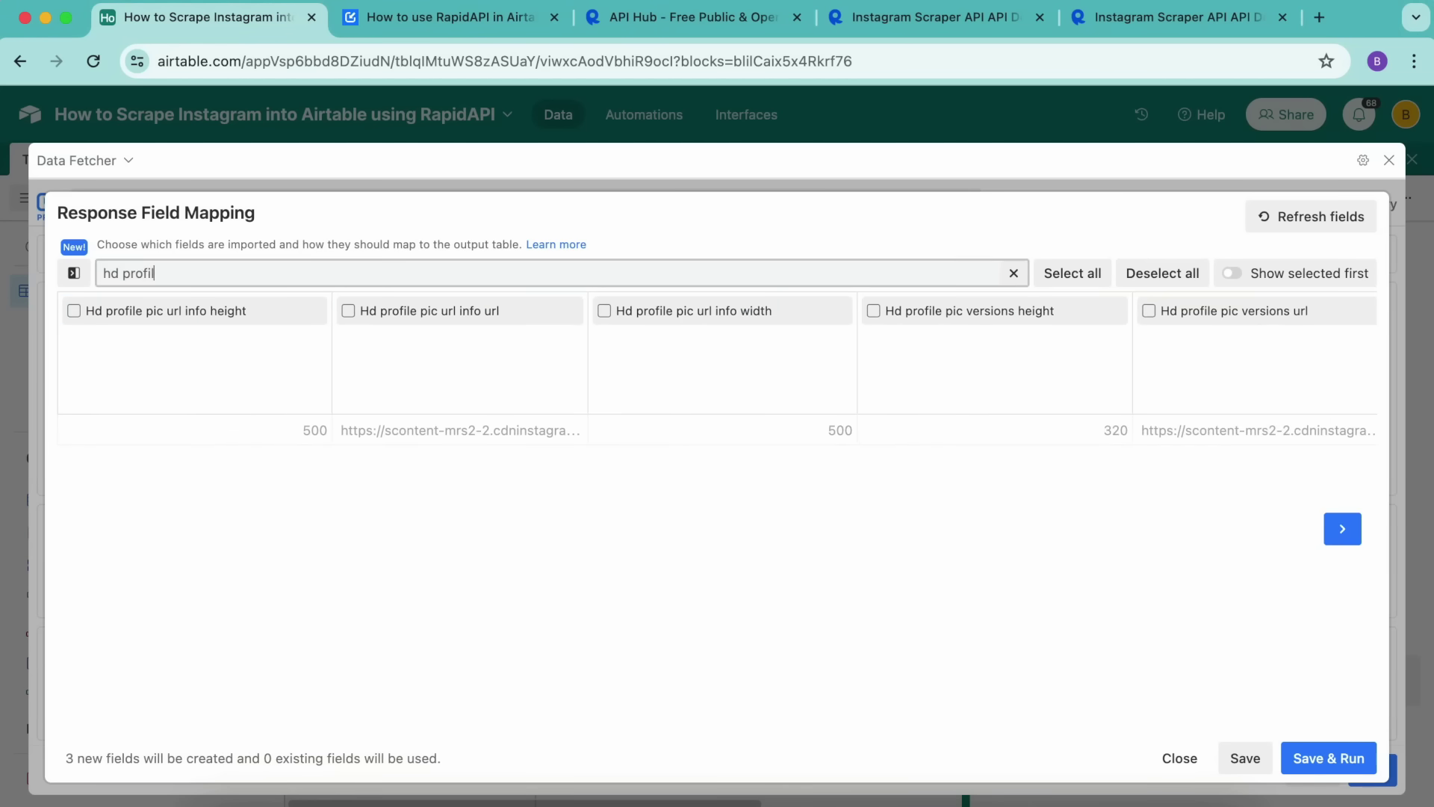
text(l)
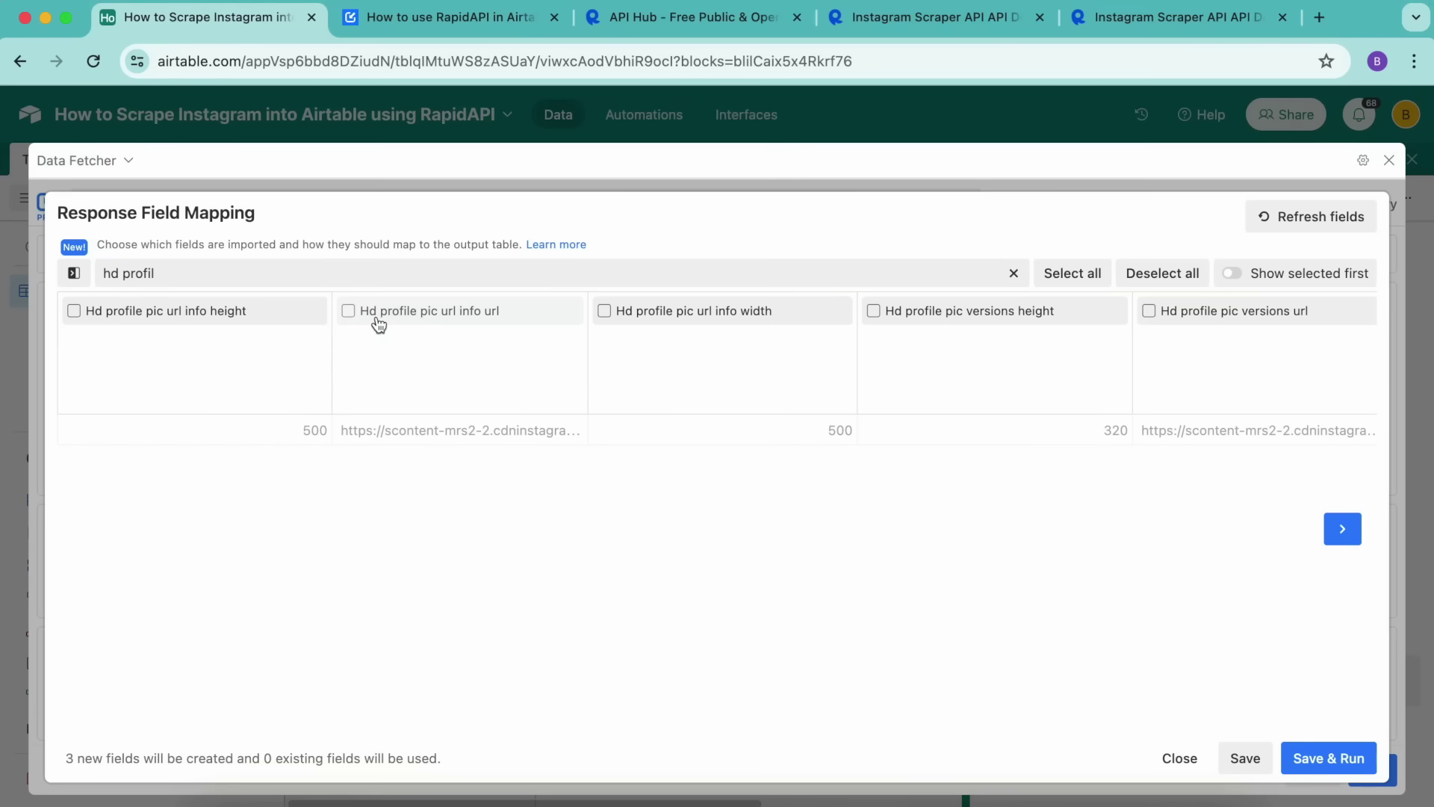
click(378, 318)
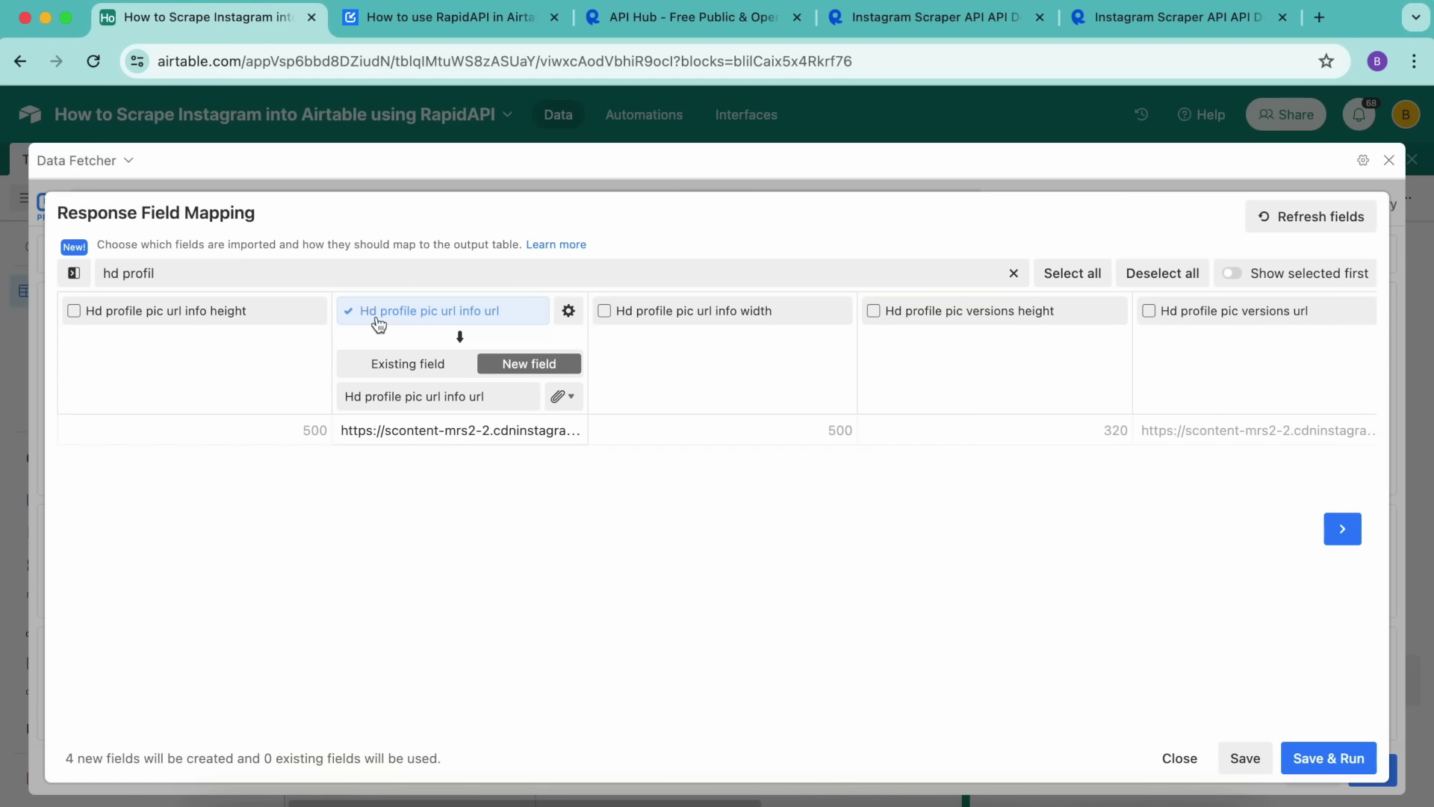
click(1329, 759)
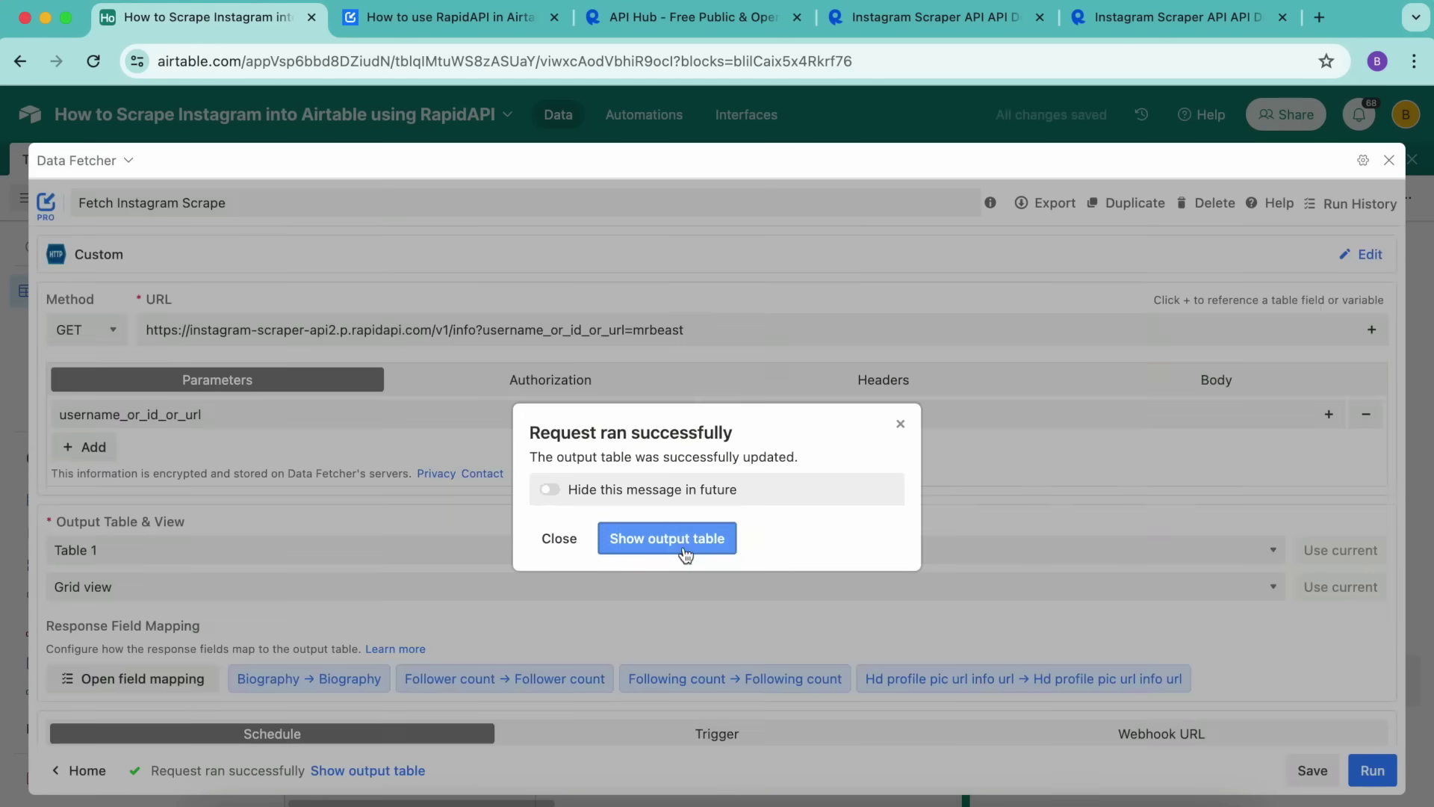
Open Table 1 and rename its Name column to Username.
click(702, 543)
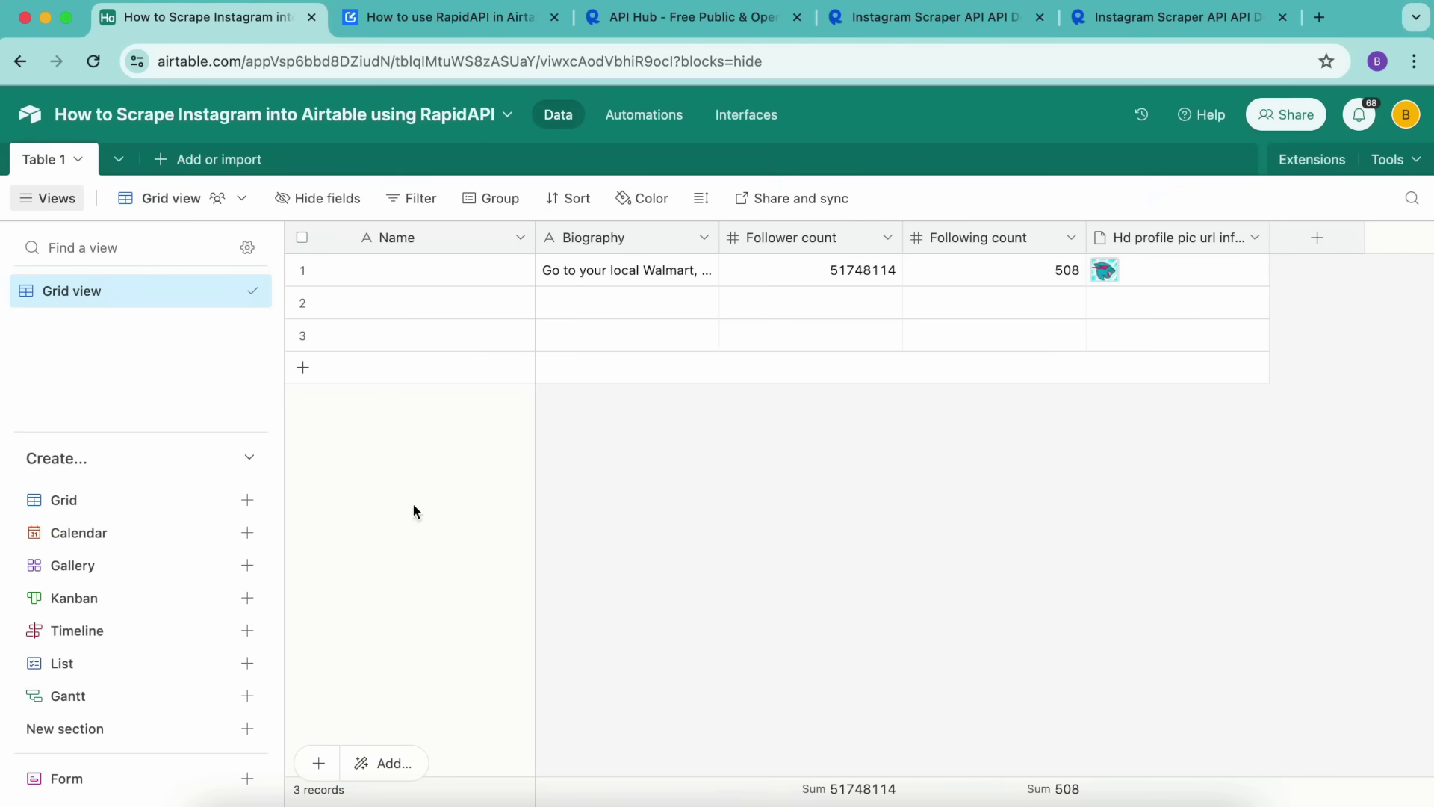
double_click(417, 240)
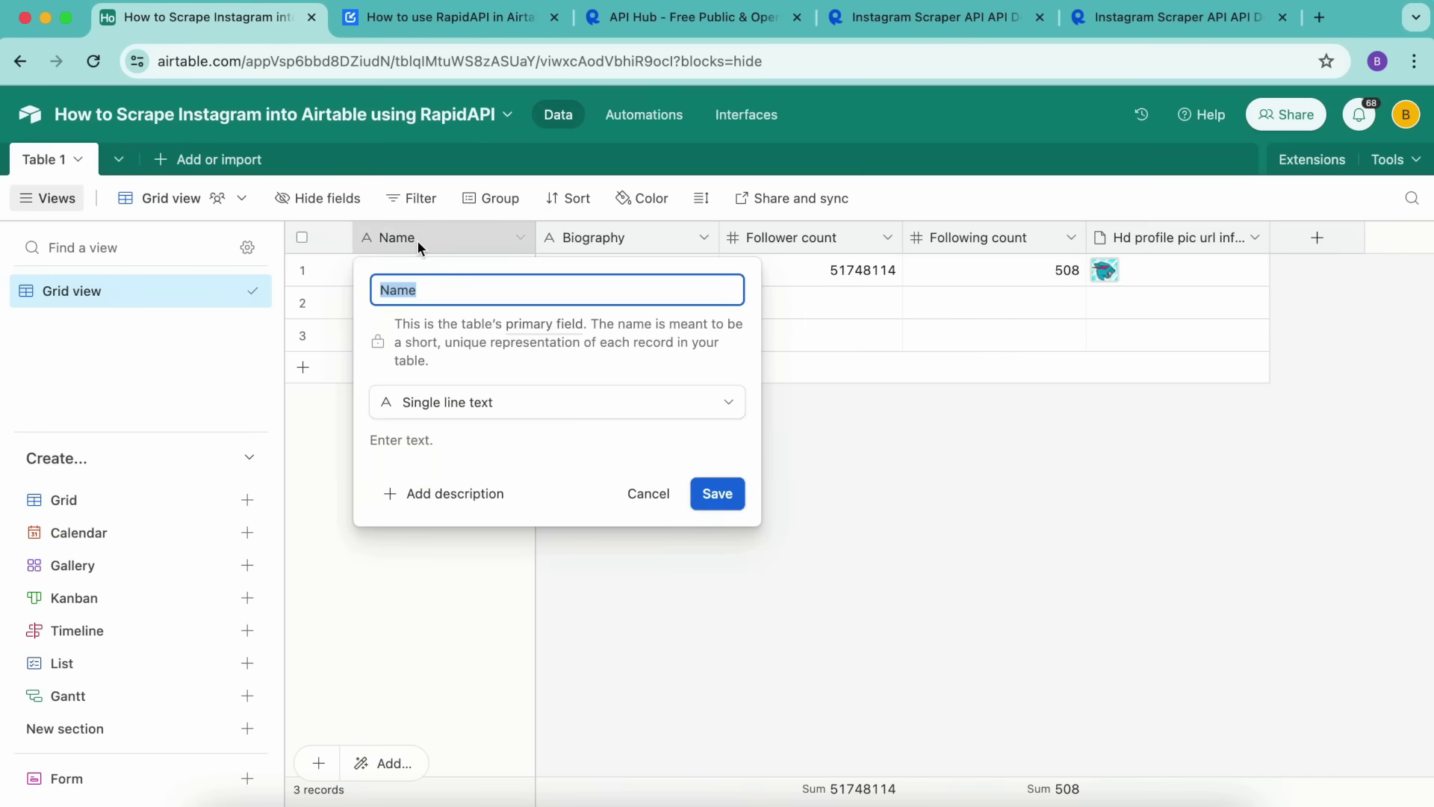
text(Username)
click(718, 493)
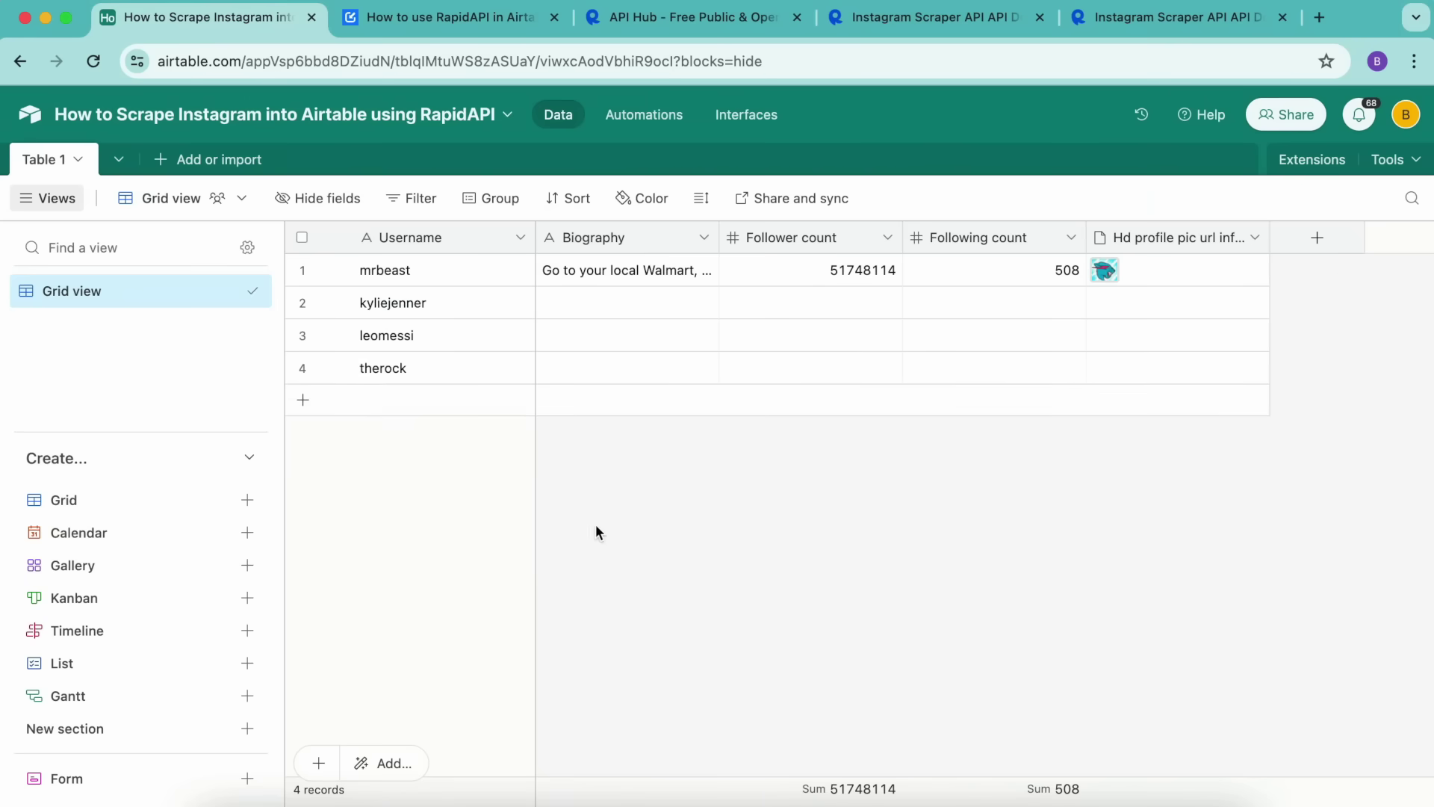
In Fetch Instagram Scrape, replace the mrbeast value with a reference to Table 1's Username field.
click(1313, 162)
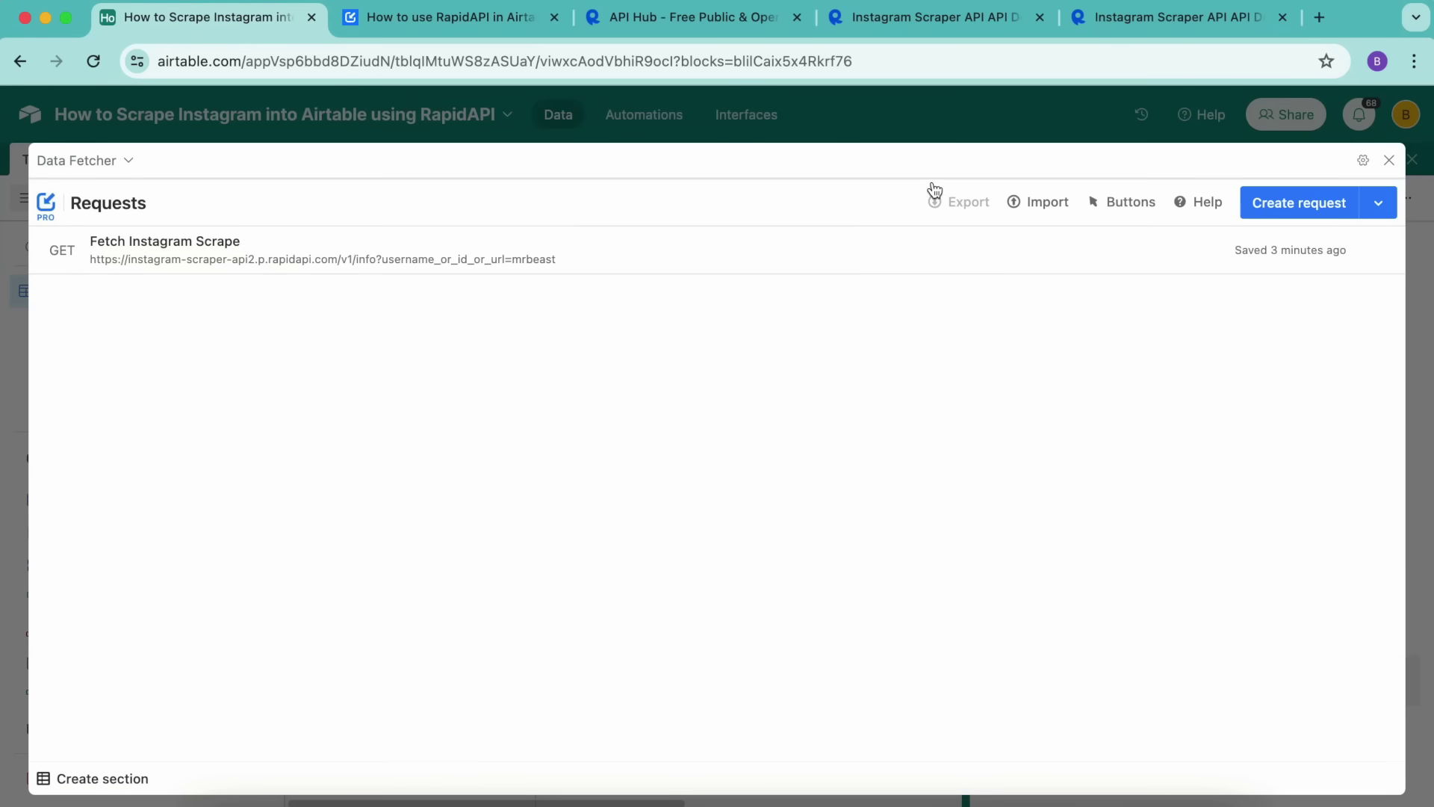
click(420, 247)
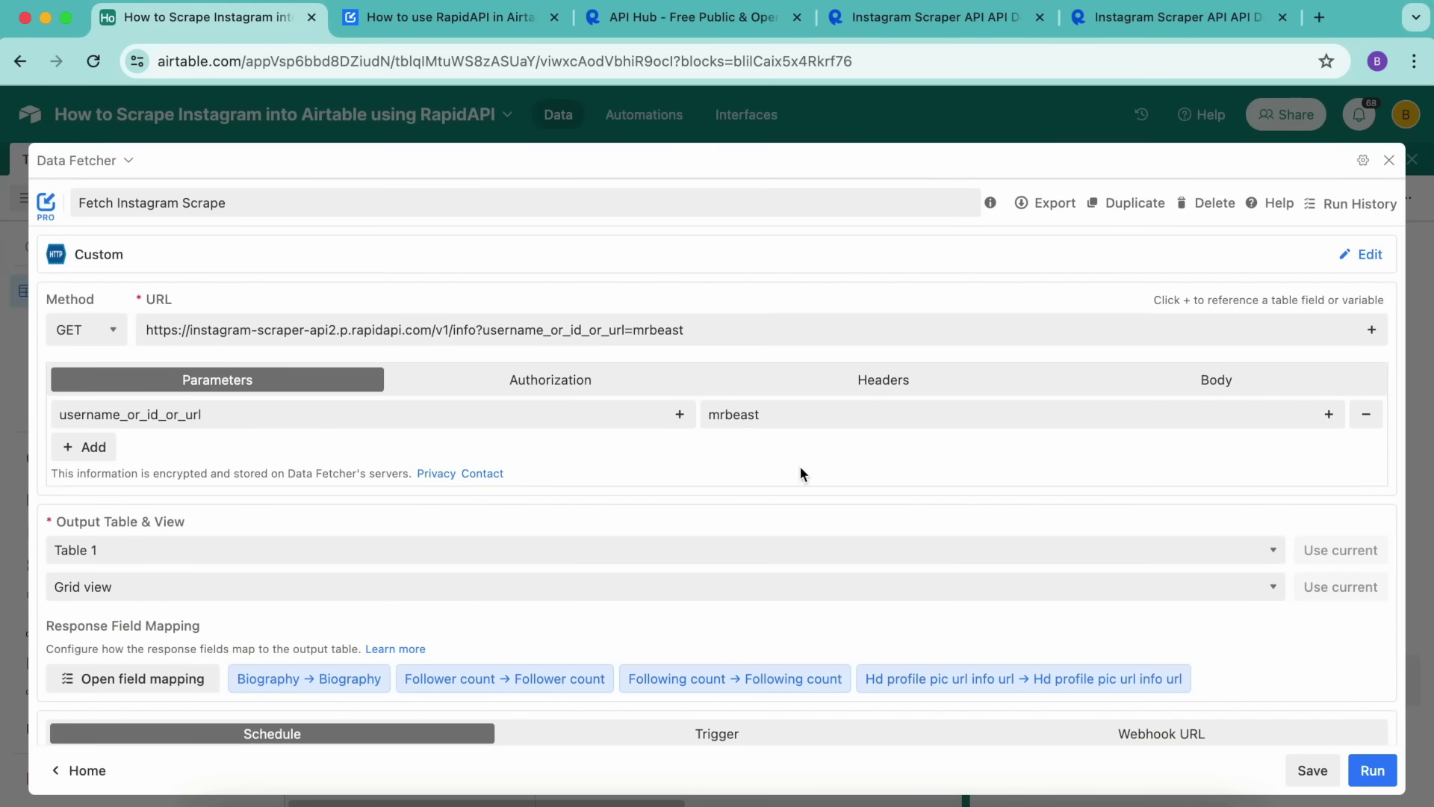
double_click(734, 413)
key(BackSpace)
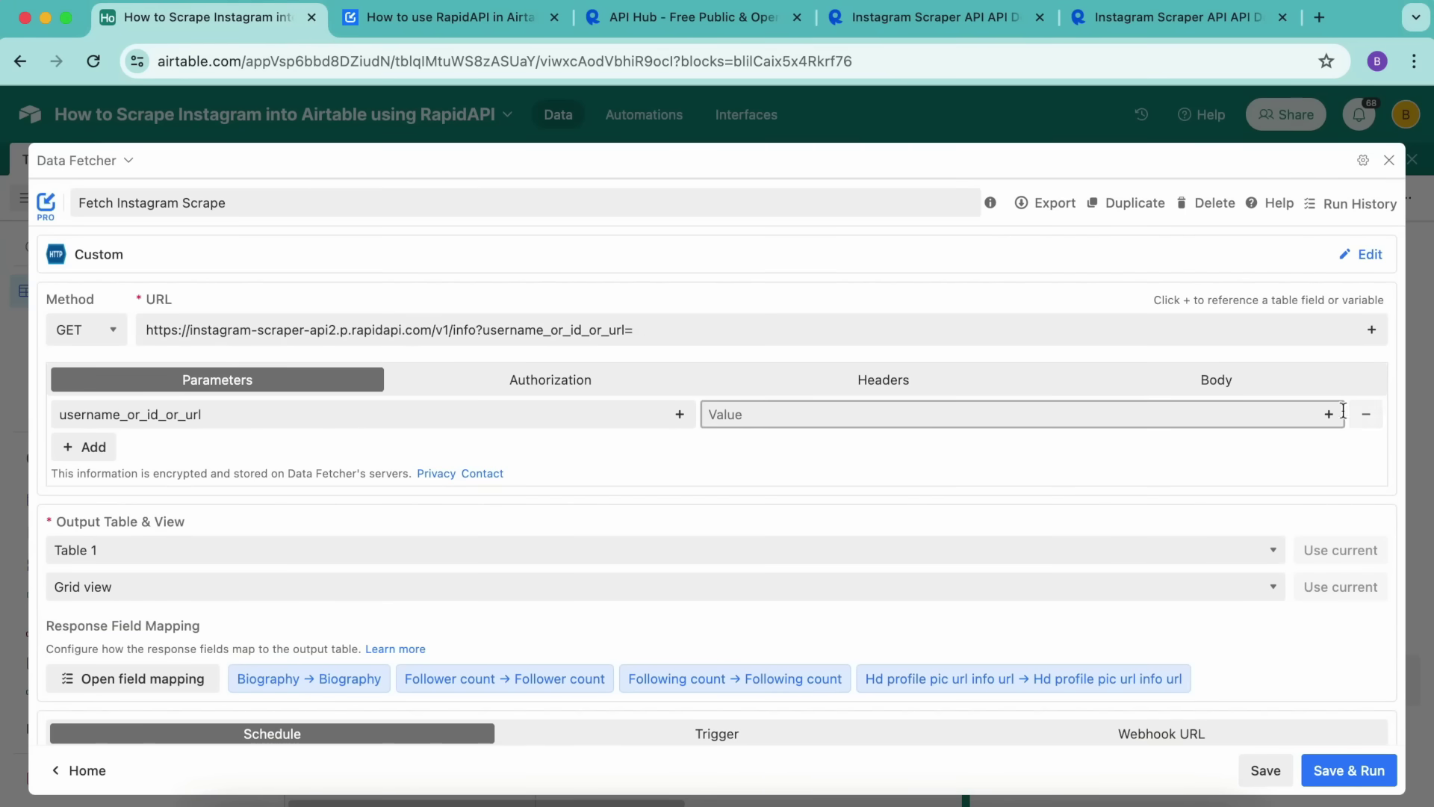
click(1329, 414)
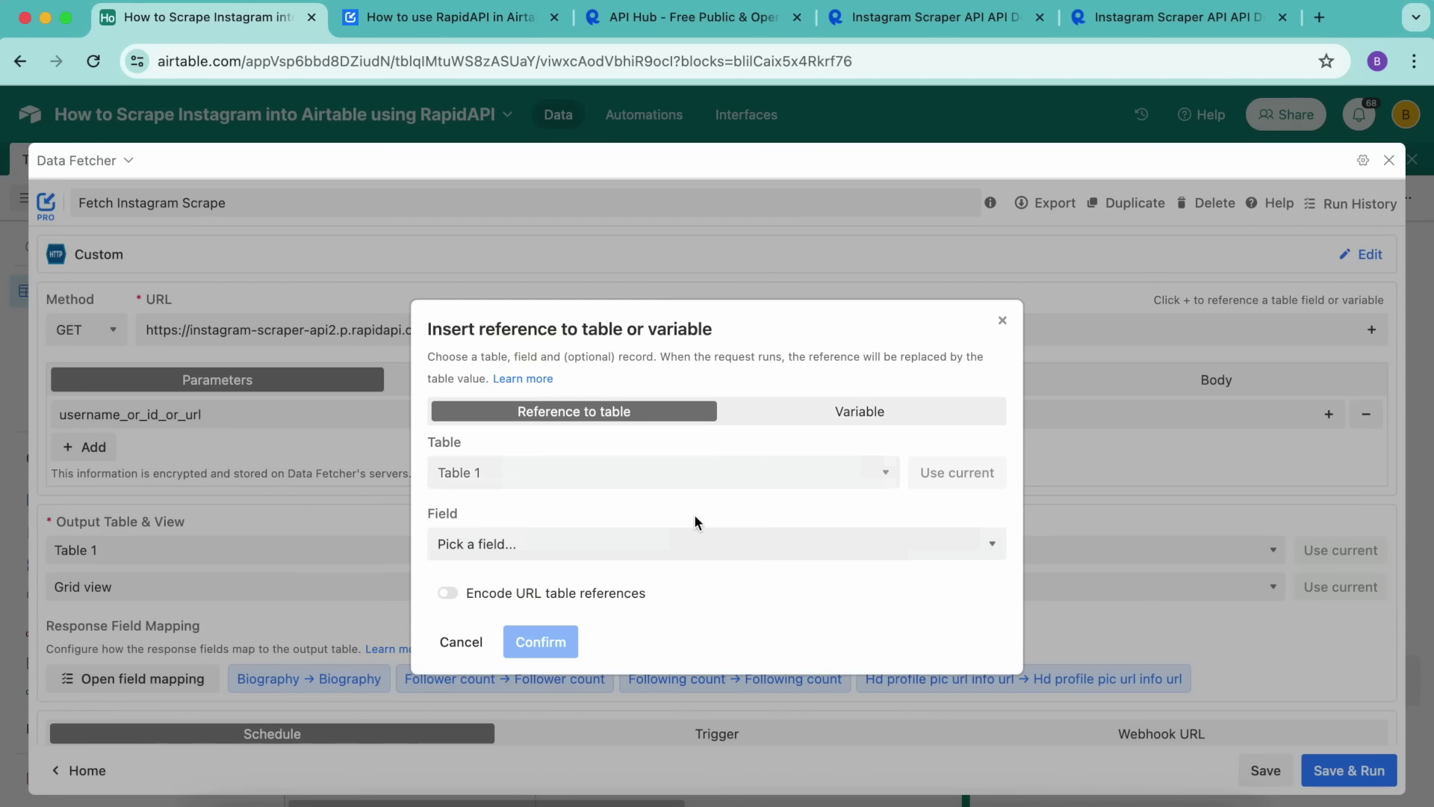
click(667, 547)
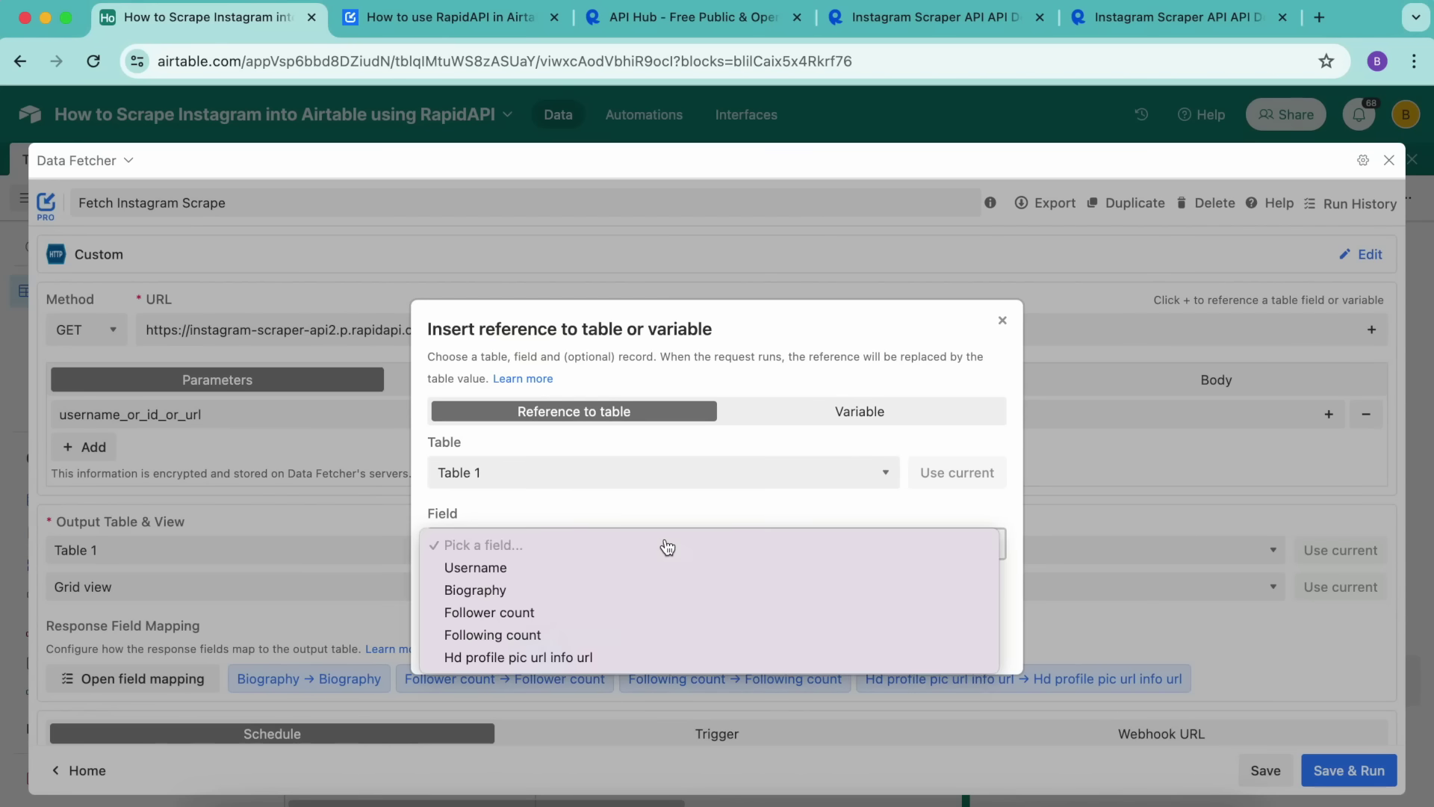
click(657, 568)
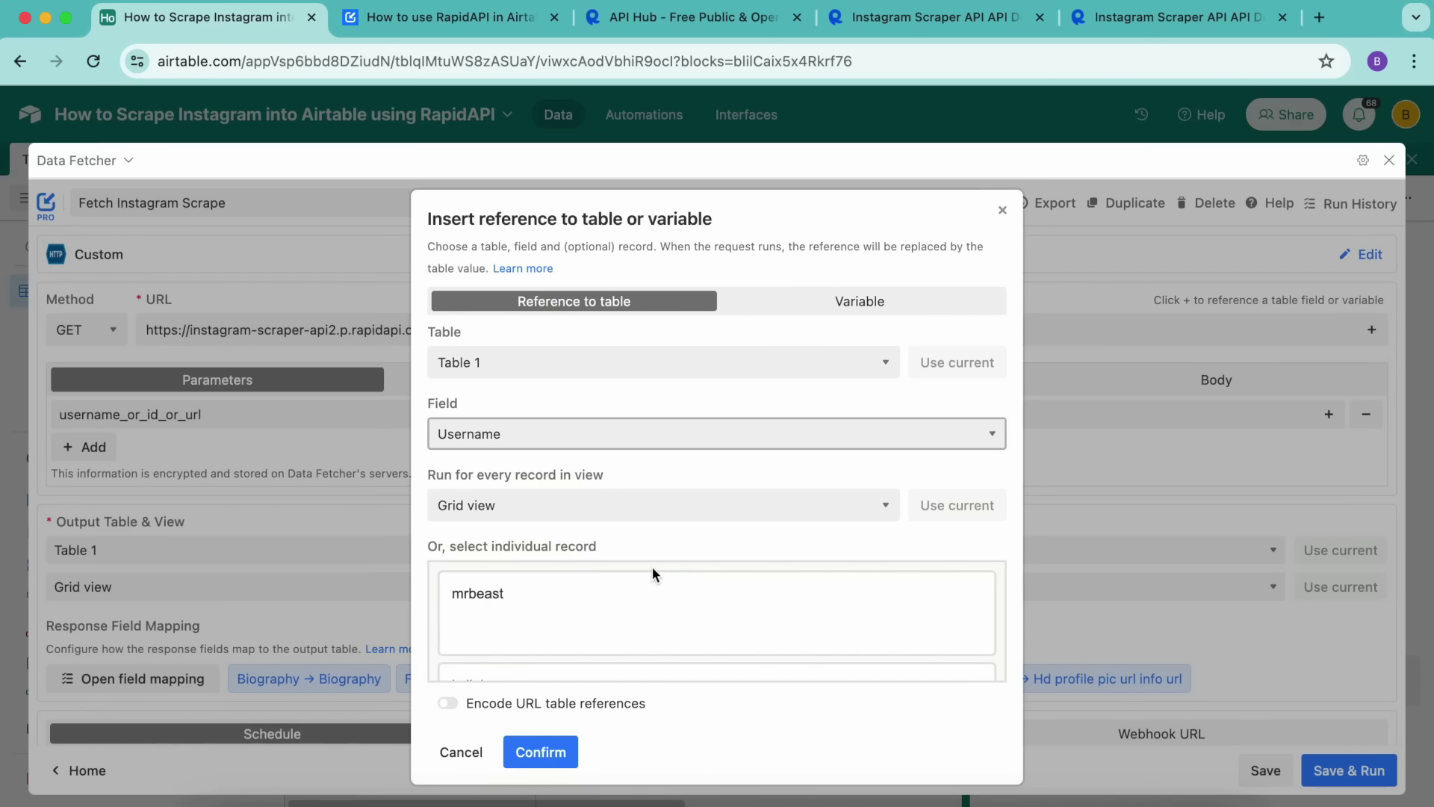
scroll(644, 627, down, 3)
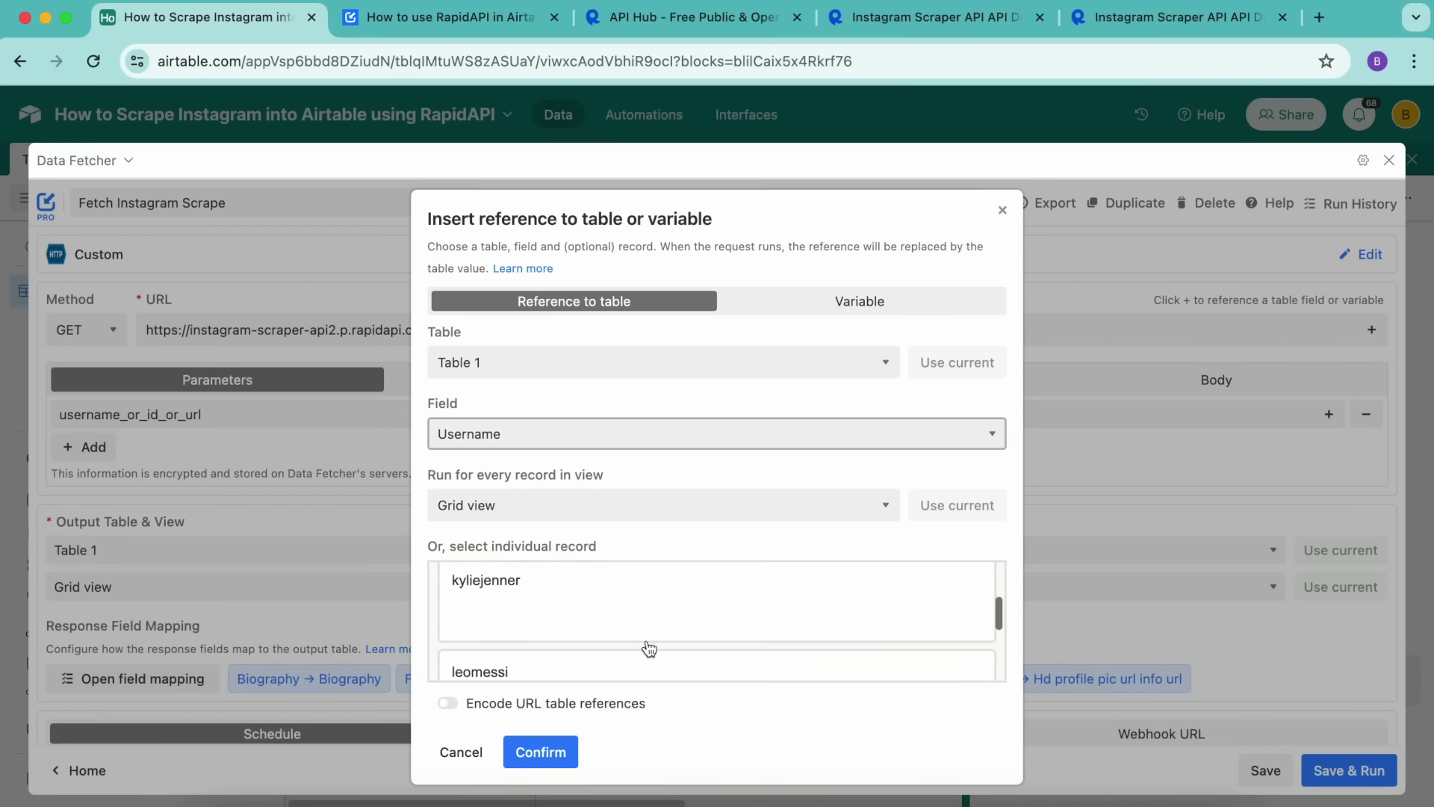
scroll(649, 647, down, 2)
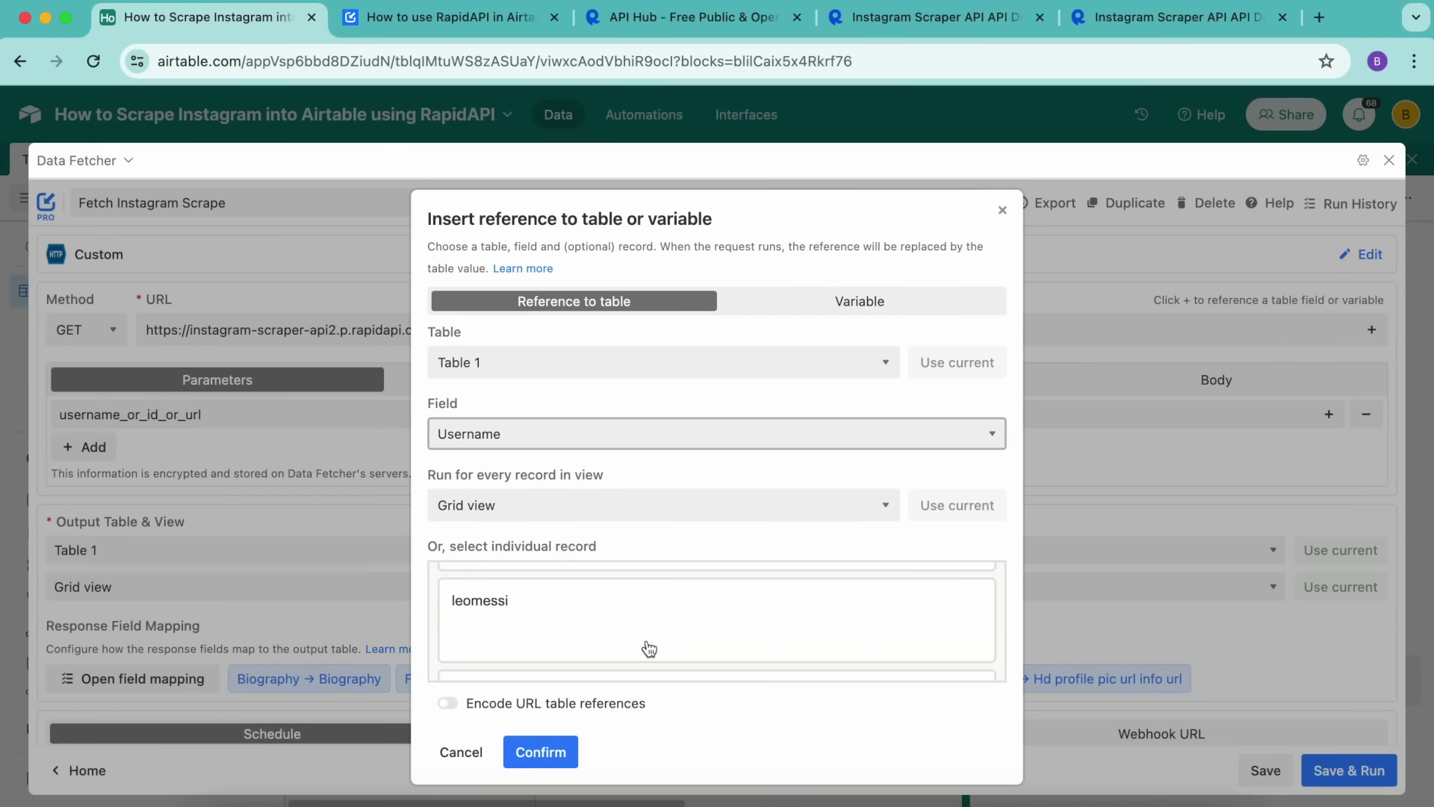
click(541, 752)
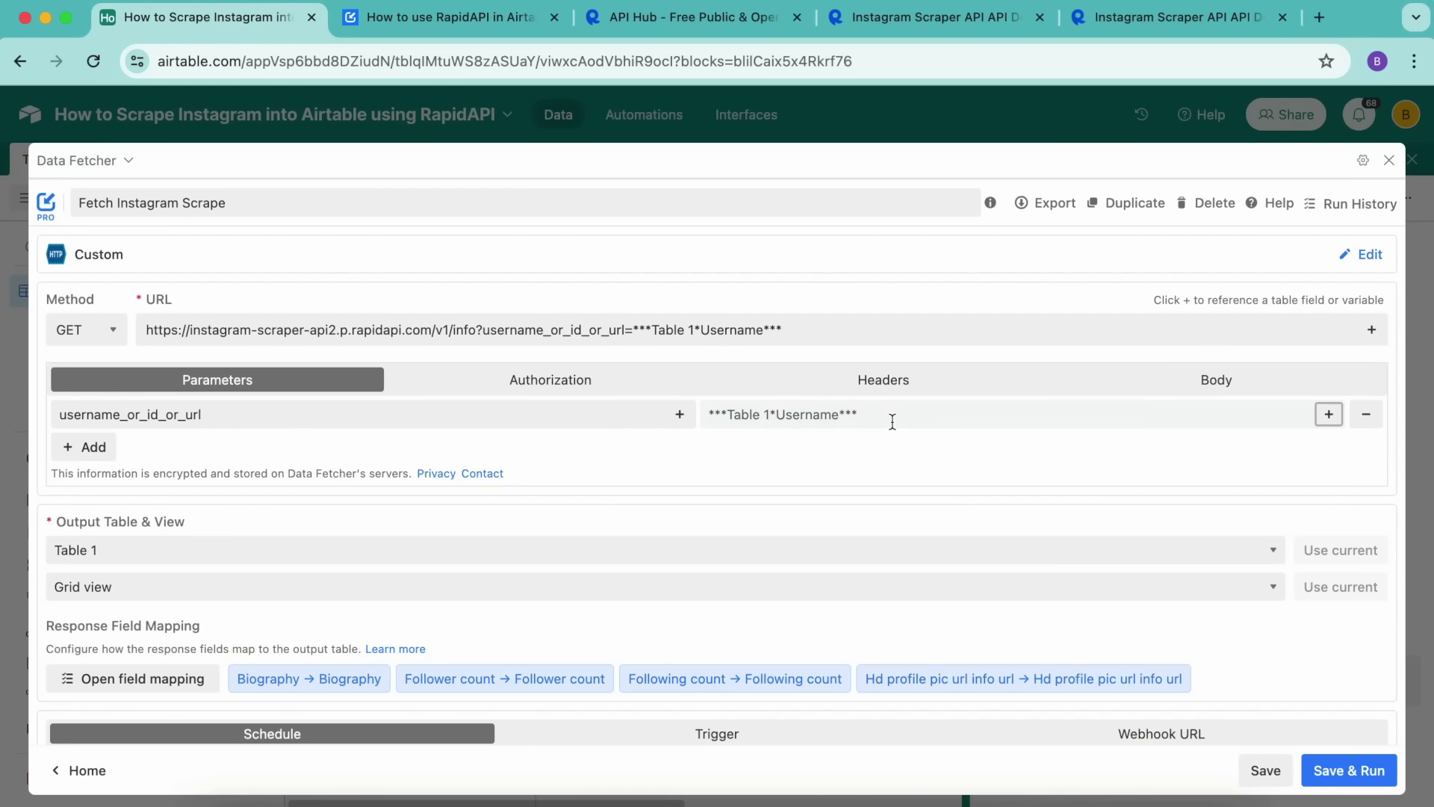
Save and run the request, then view Table 1's fetched Instagram data for all four usernames.
click(1351, 774)
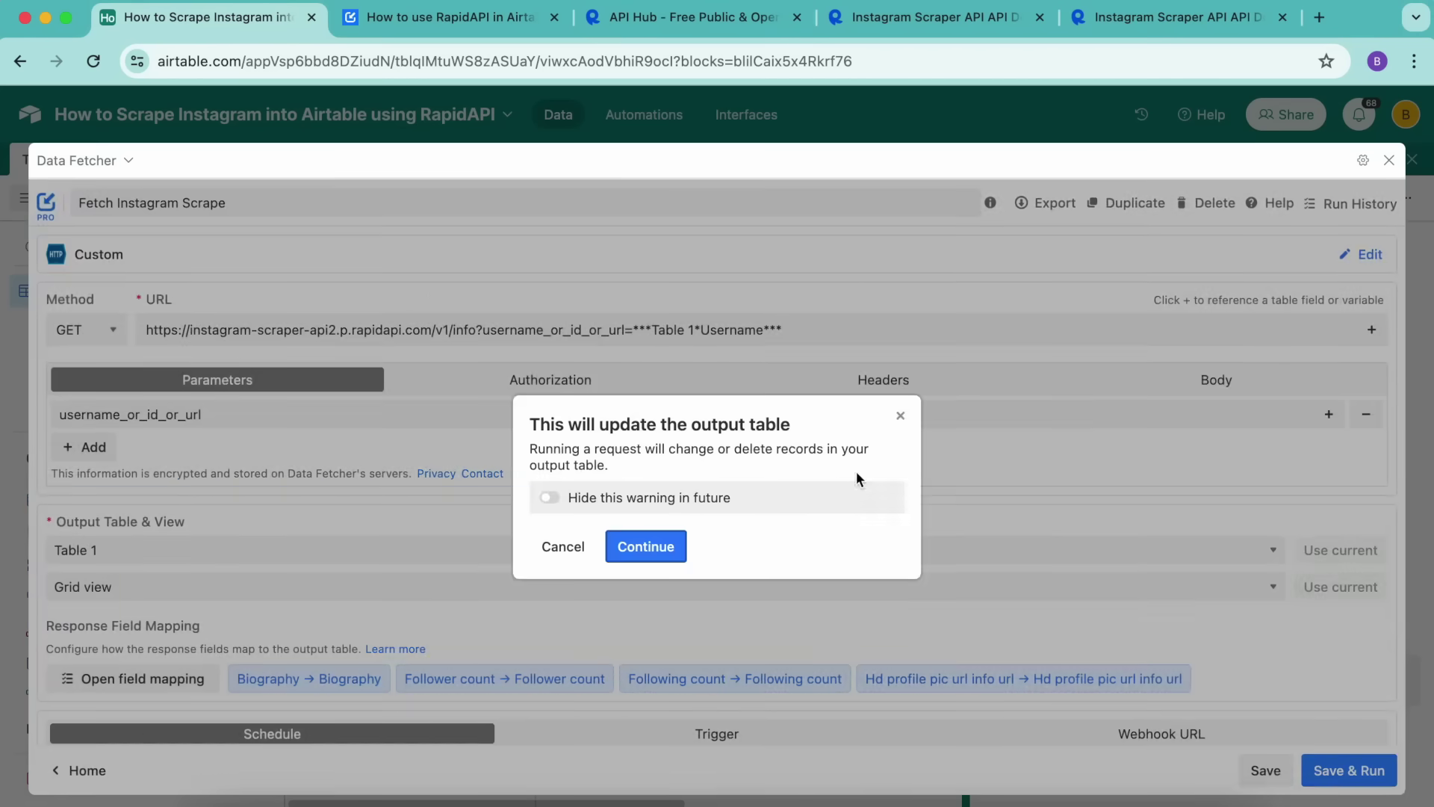
click(661, 551)
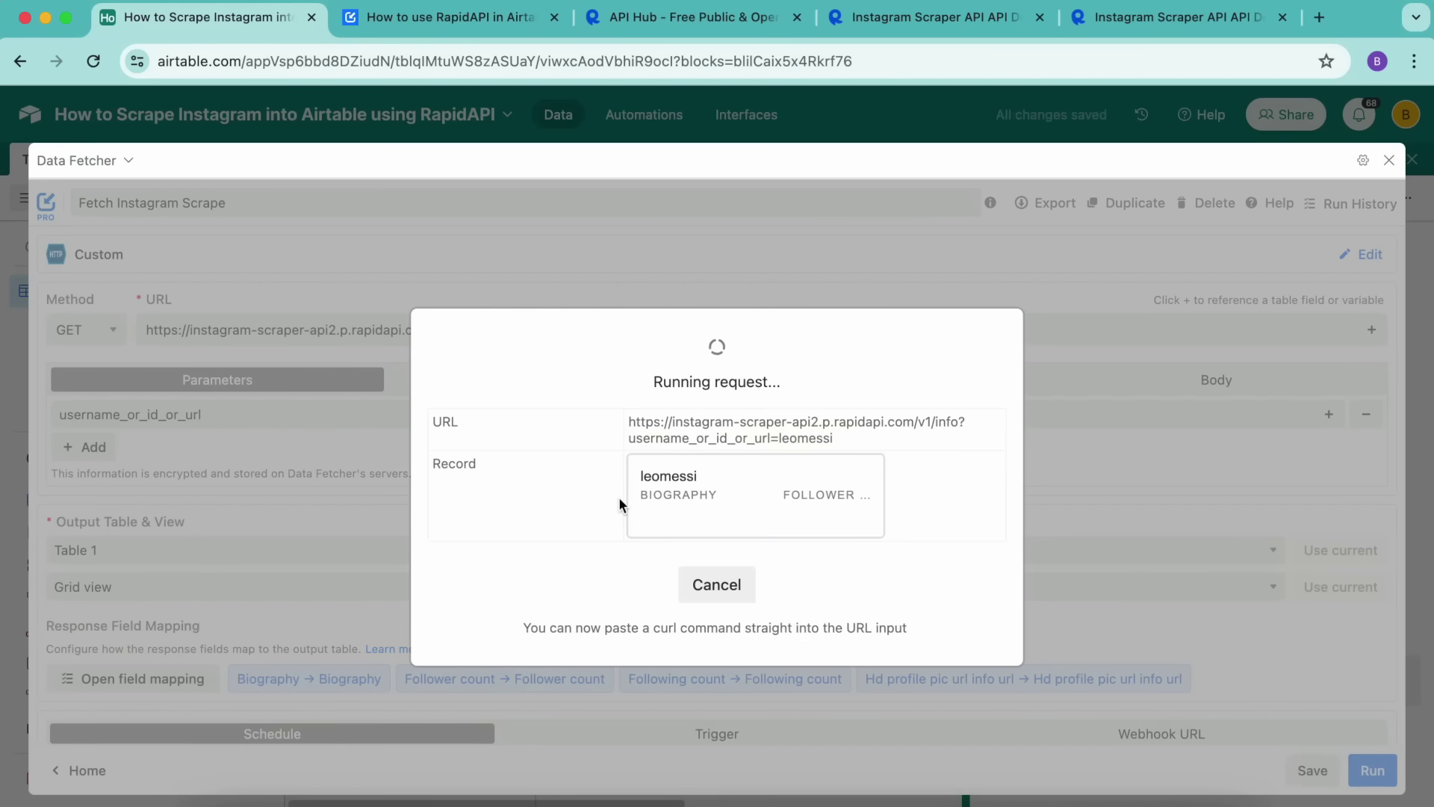
click(638, 527)
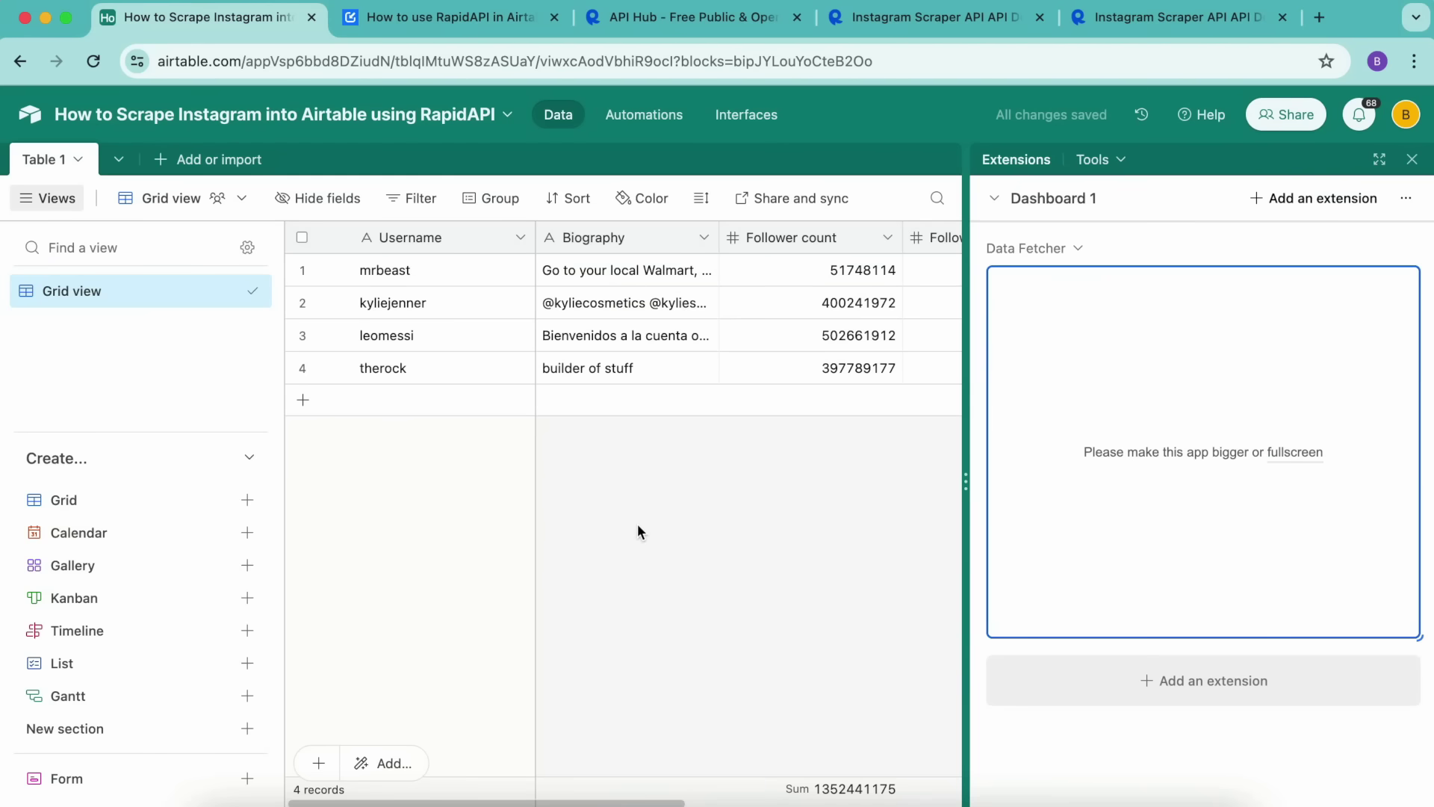
click(1410, 161)
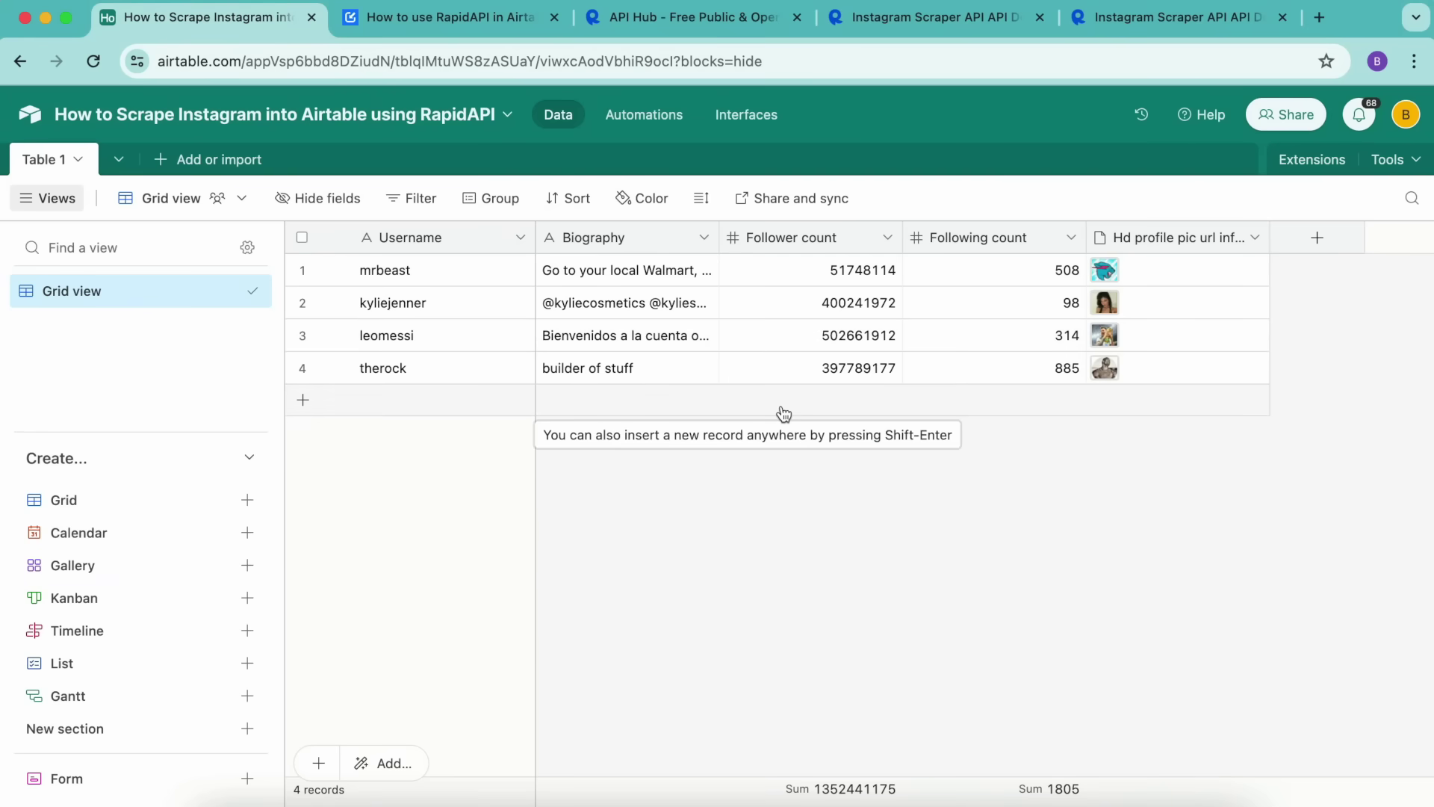
click(691, 17)
mouse_move(1198, 743)
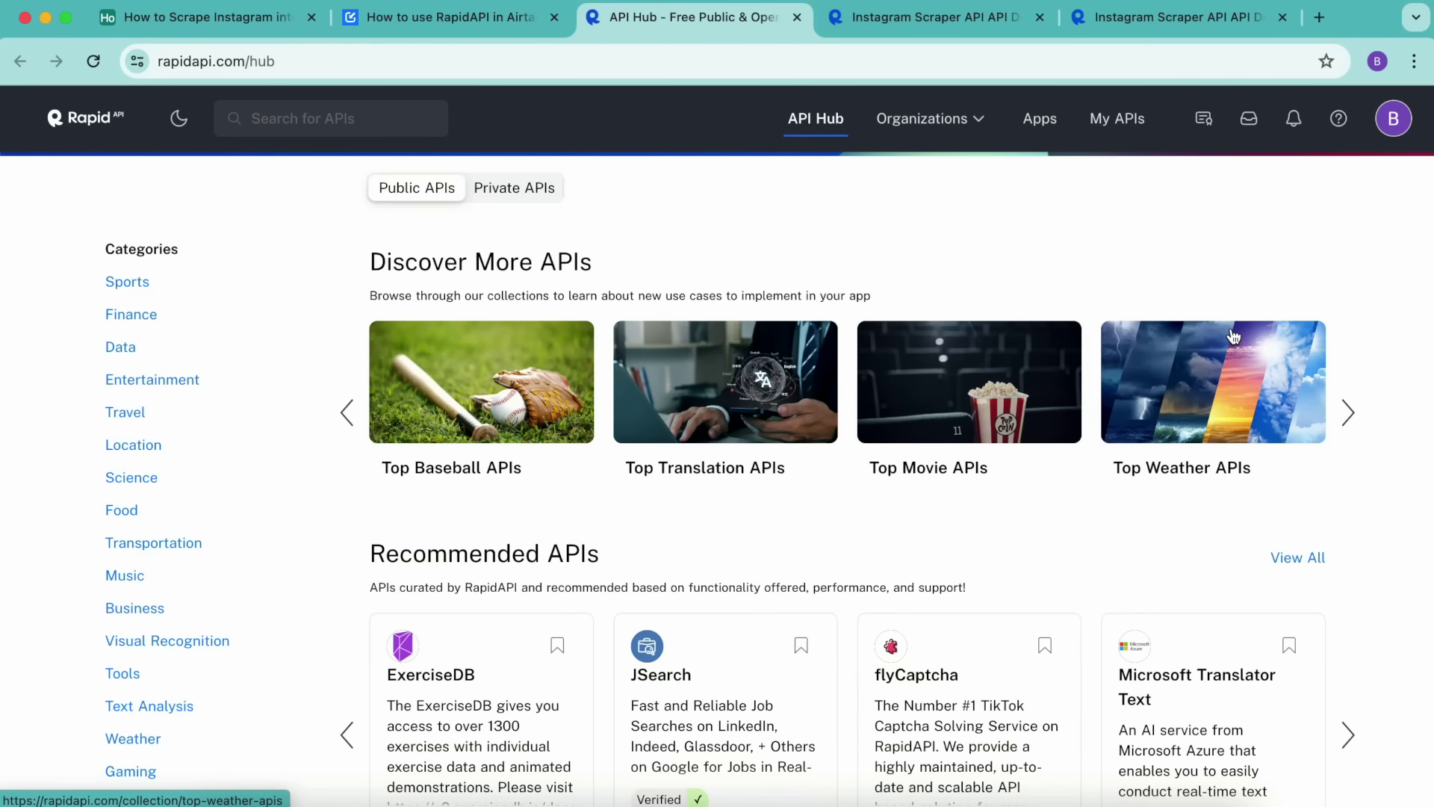
click(241, 22)
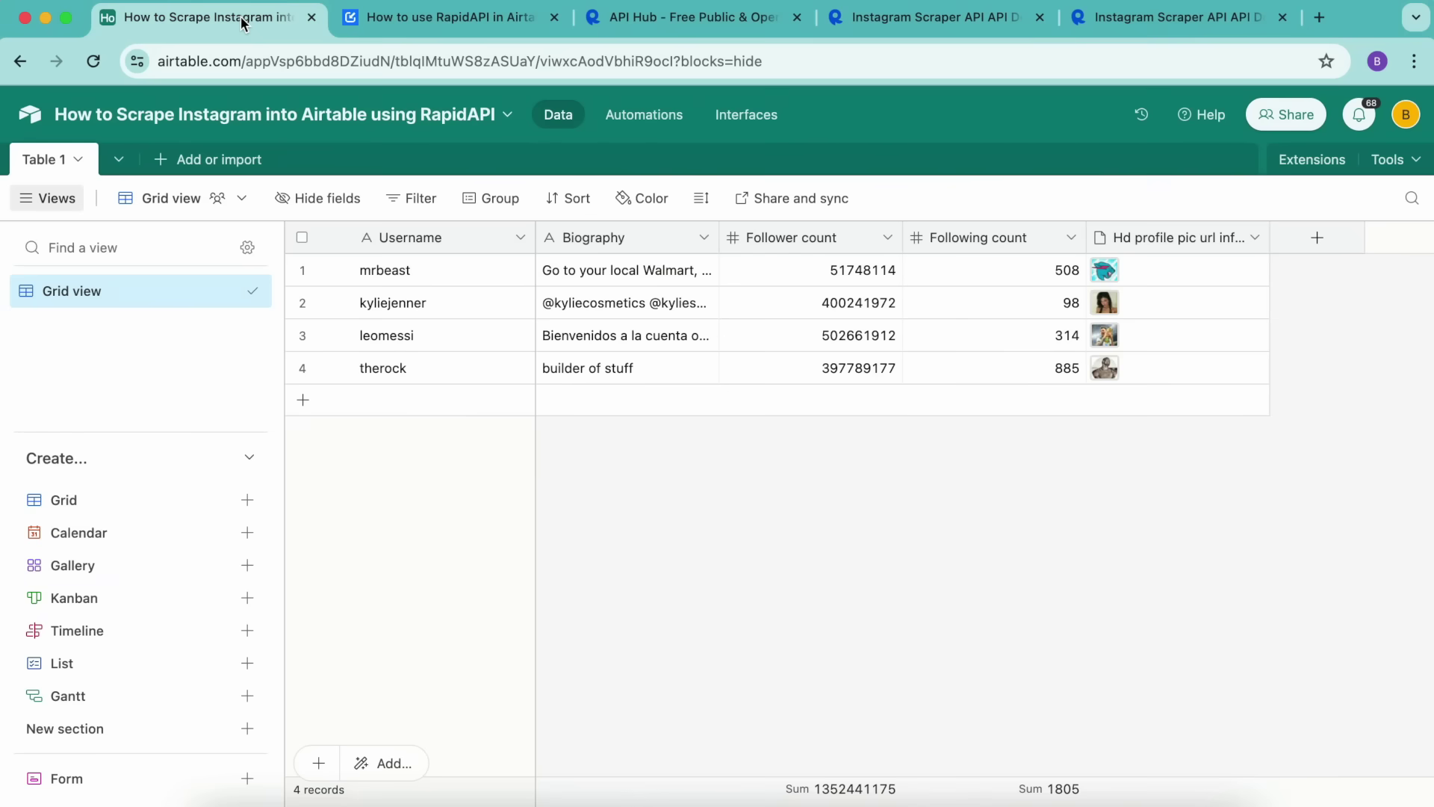
click(366, 21)
scroll(323, 388, up, 10)
scroll(322, 389, up, 3)
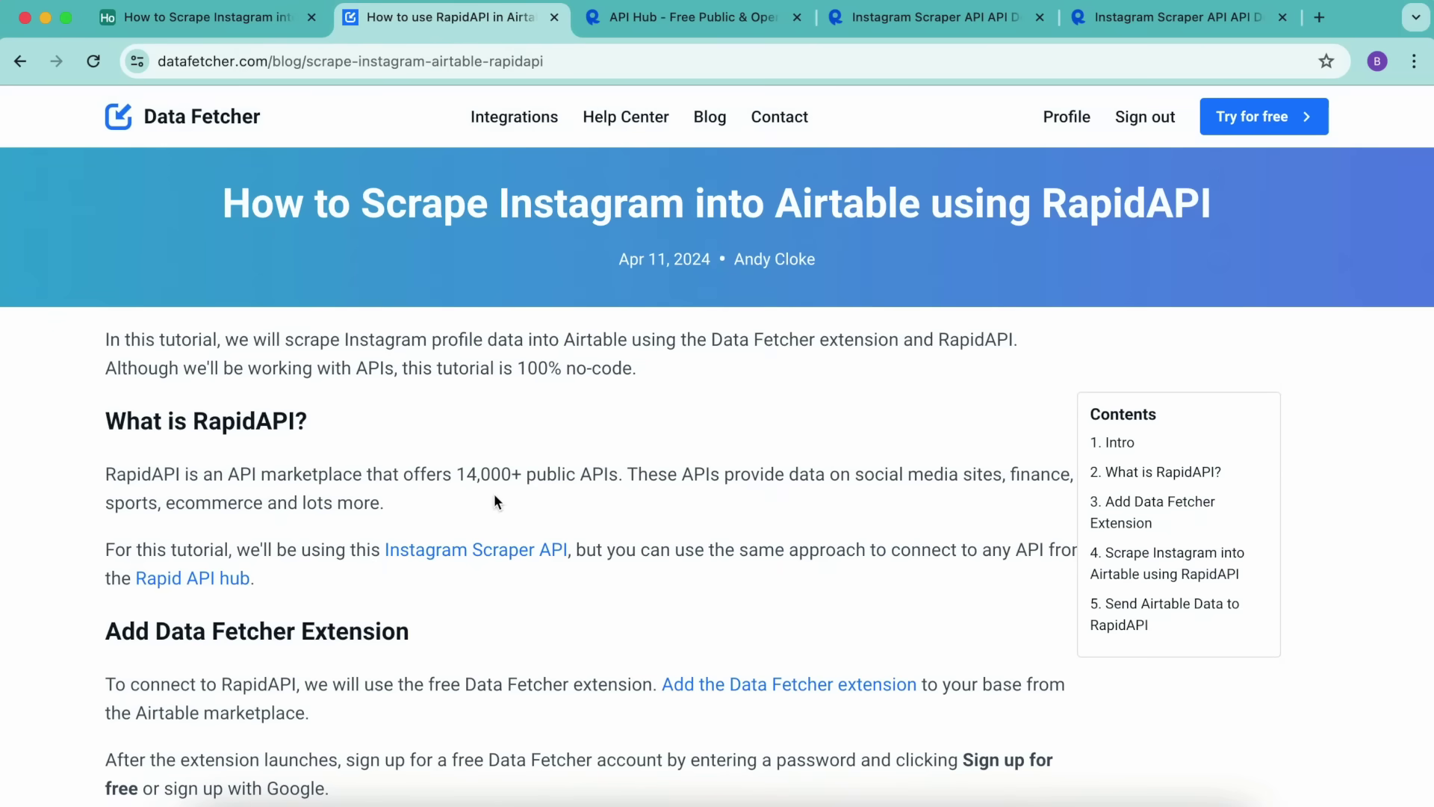
scroll(494, 497, down, 20)
scroll(494, 497, down, 20)
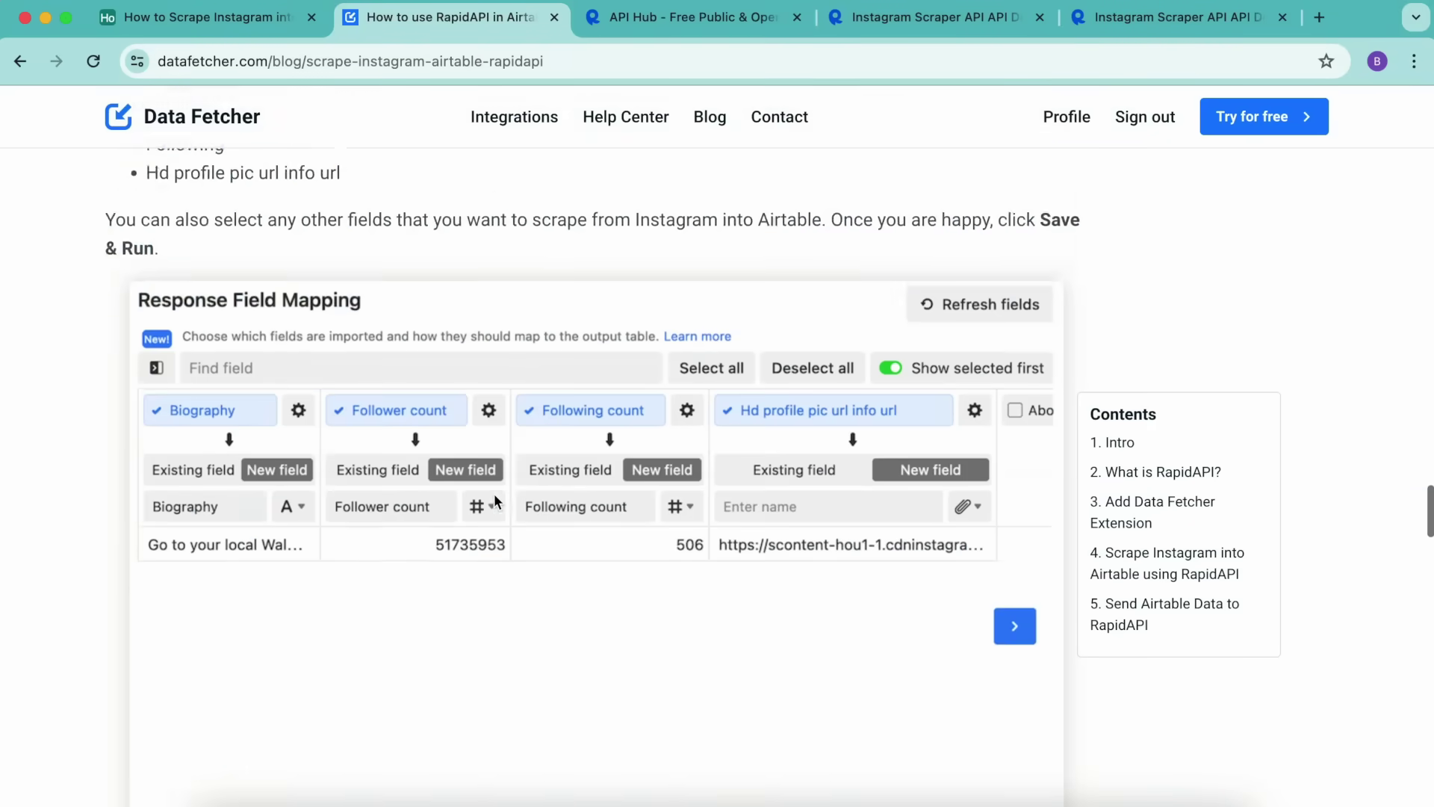
scroll(495, 493, down, 10)
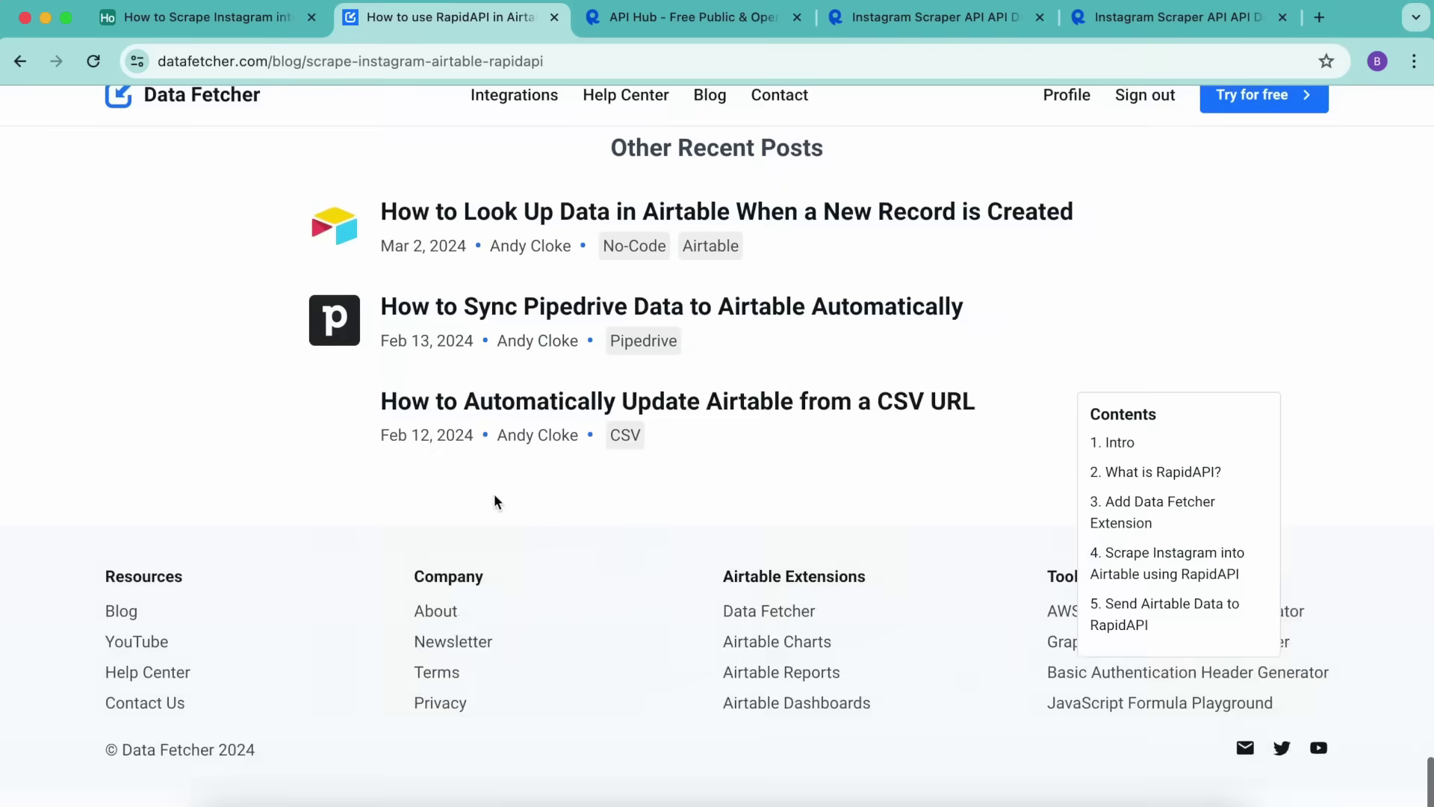
scroll(494, 497, up, 6)
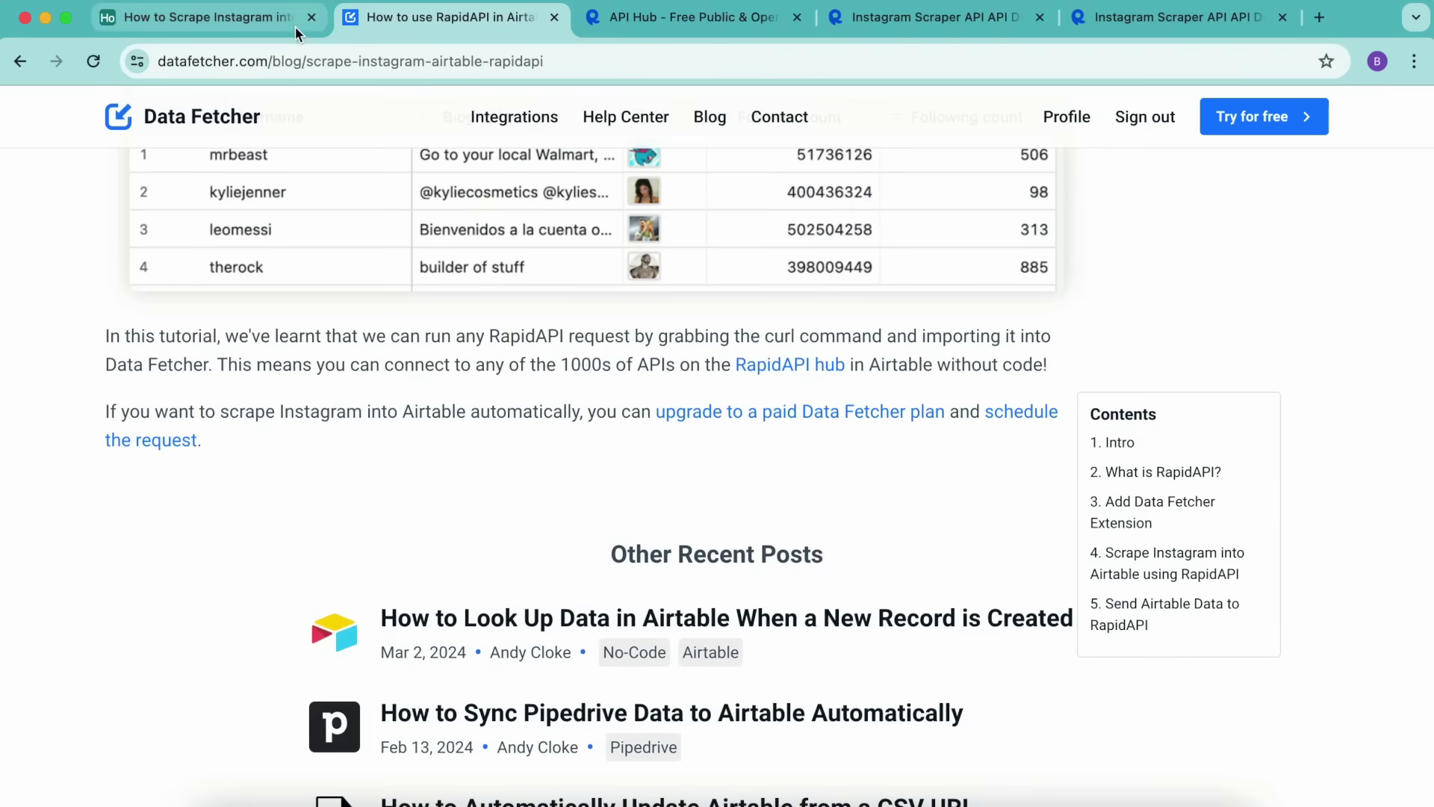
click(218, 27)
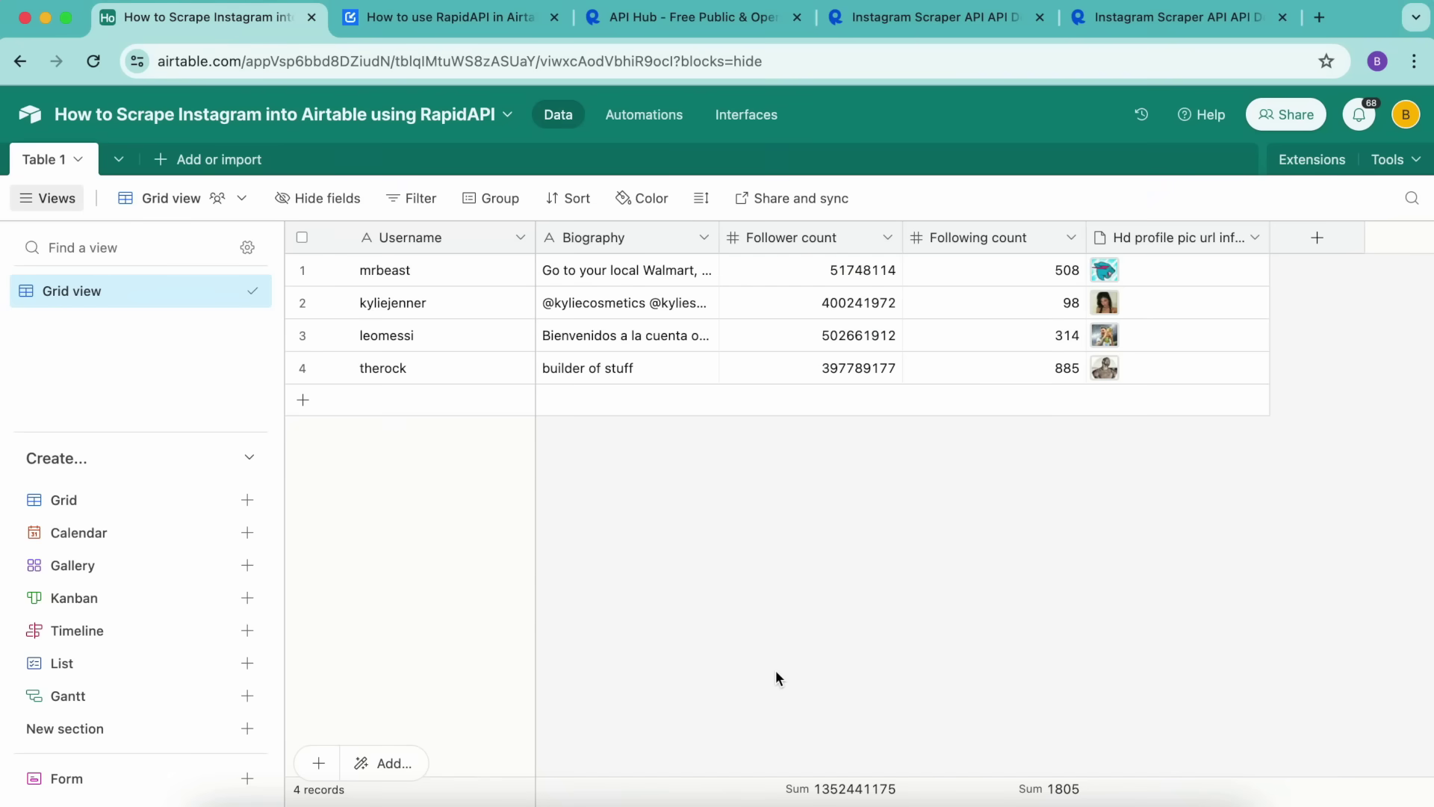